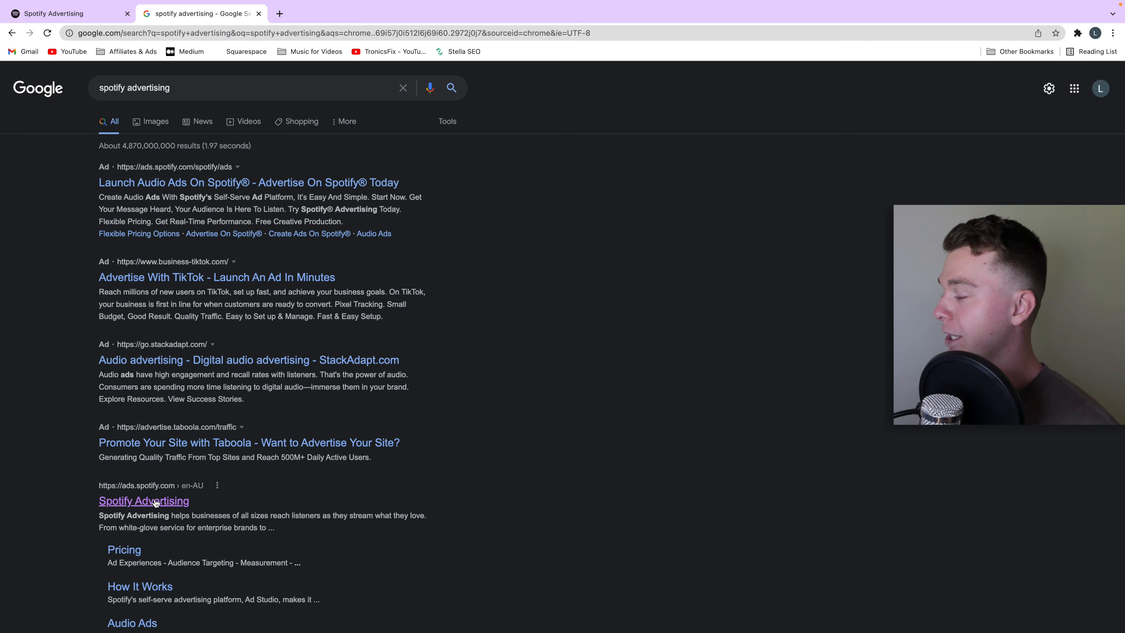
Step: Open the ad management dashboard from the Spotify Advertising site and dismiss the welcome dialog
{"action": "left_click", "coordinate": [62, 14]}
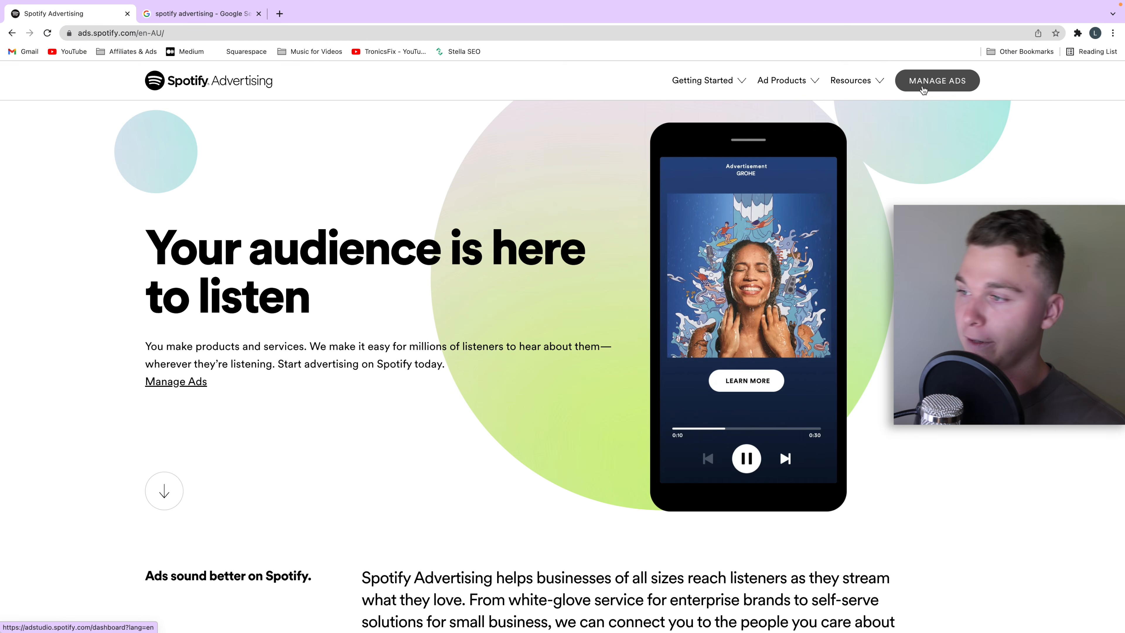
{"action": "left_click", "coordinate": [922, 87]}
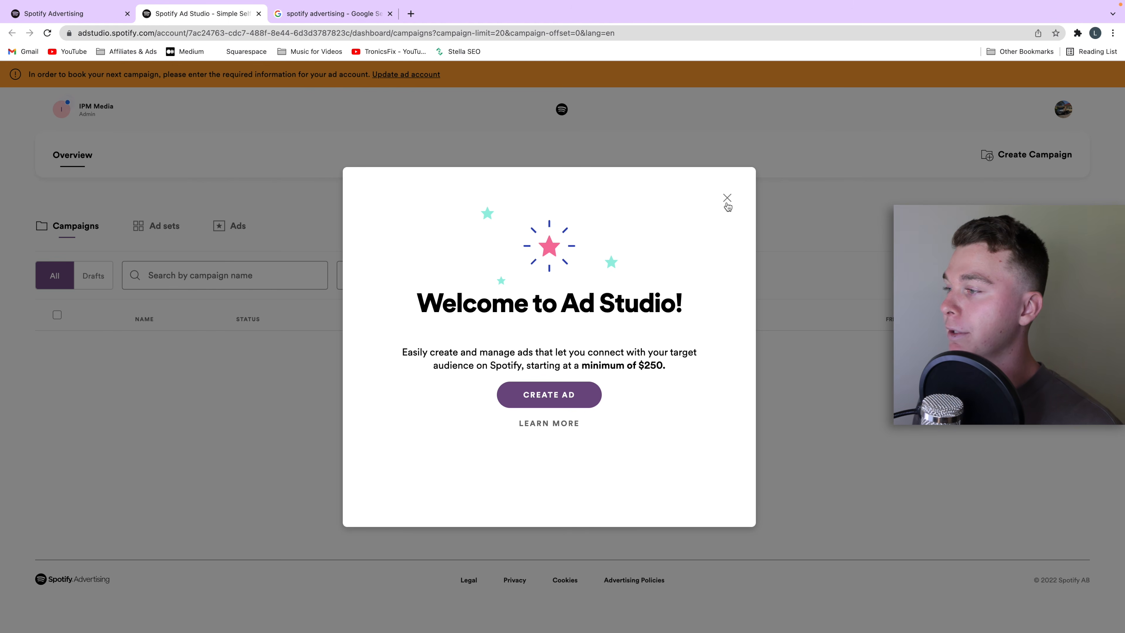
{"action": "left_click", "coordinate": [726, 199]}
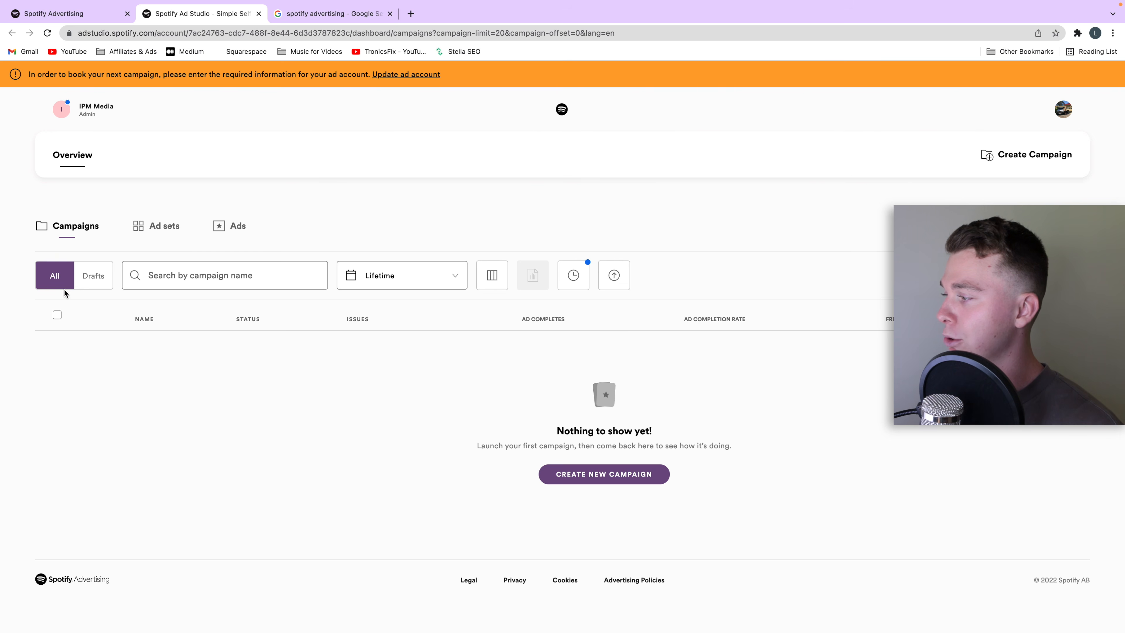
Step: Look through the account's ad sets and ads lists and return to the campaigns list
{"action": "left_click", "coordinate": [140, 233]}
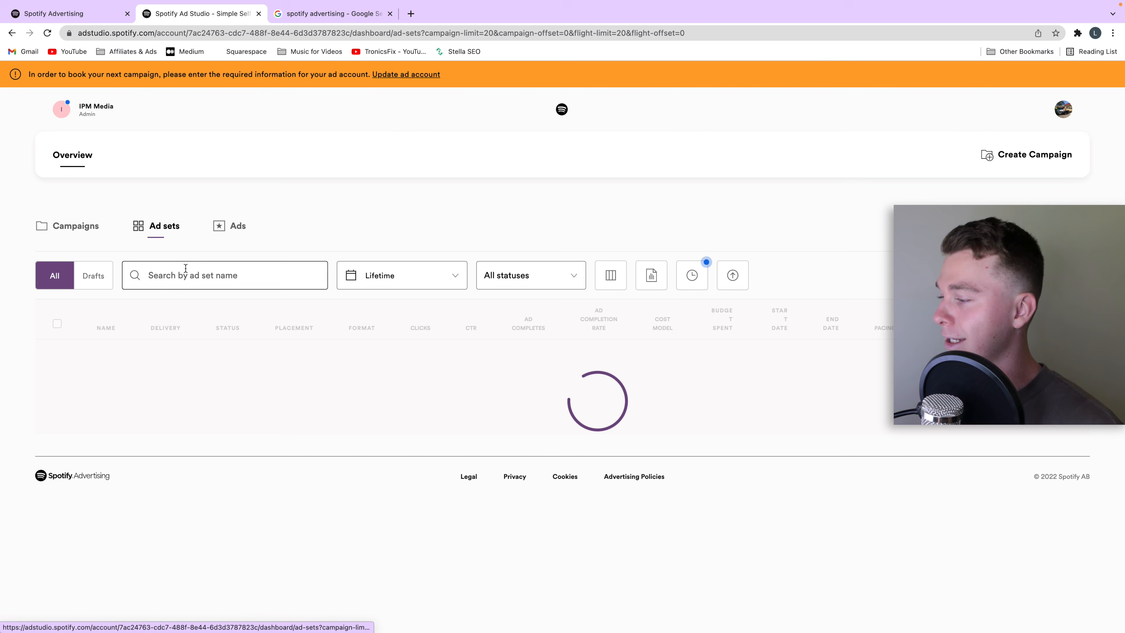
{"action": "left_click", "coordinate": [227, 227]}
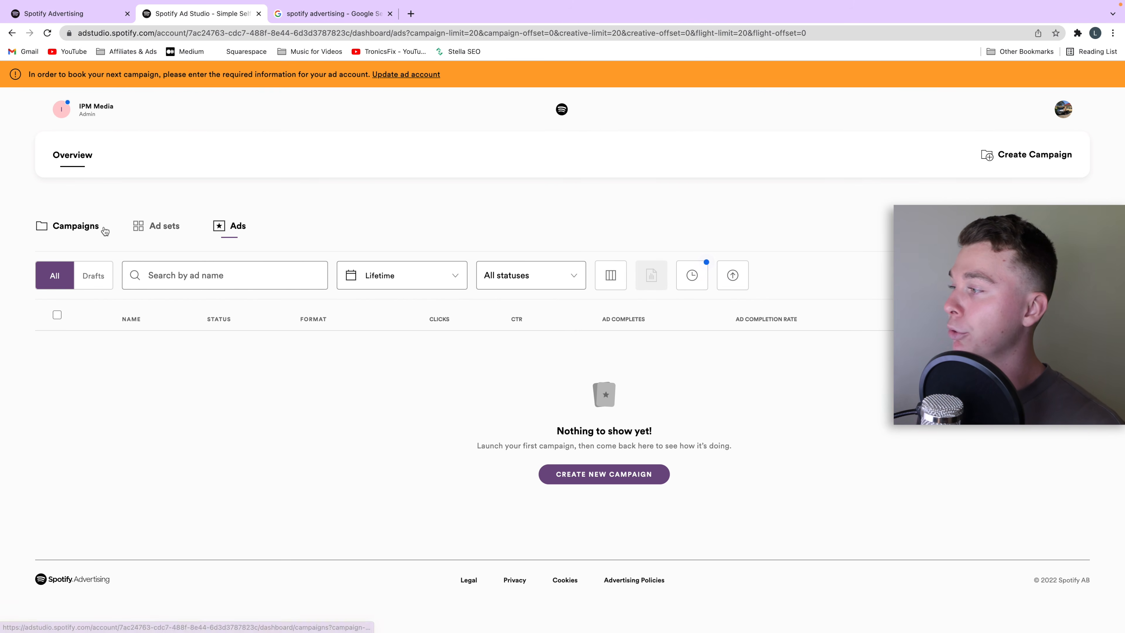
{"action": "left_click", "coordinate": [80, 229]}
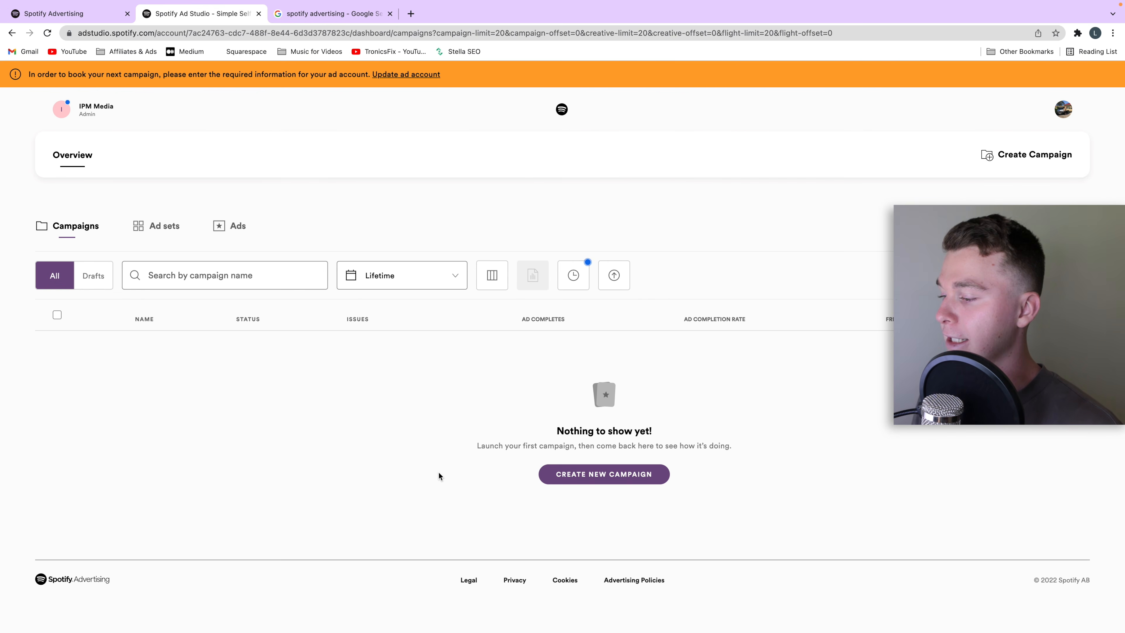
Step: Create a campaign named "Test Campaing for Youtube 30/3/2022" promoting a brand, product, or organization, and continue to the ad set
{"action": "left_click", "coordinate": [599, 479]}
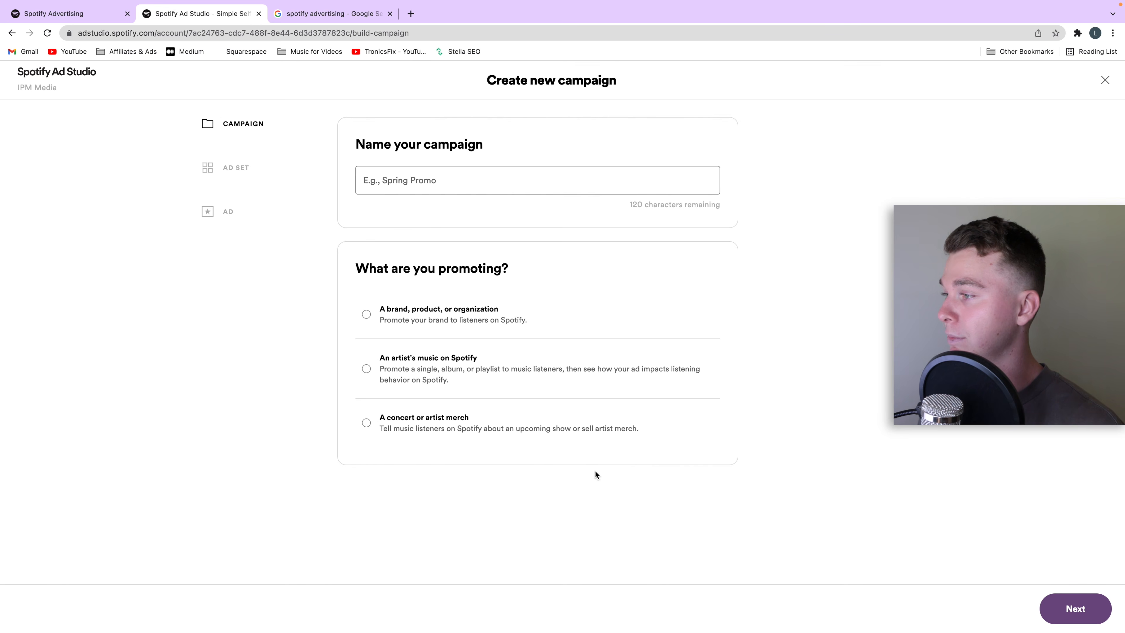
{"action": "left_click", "coordinate": [442, 187]}
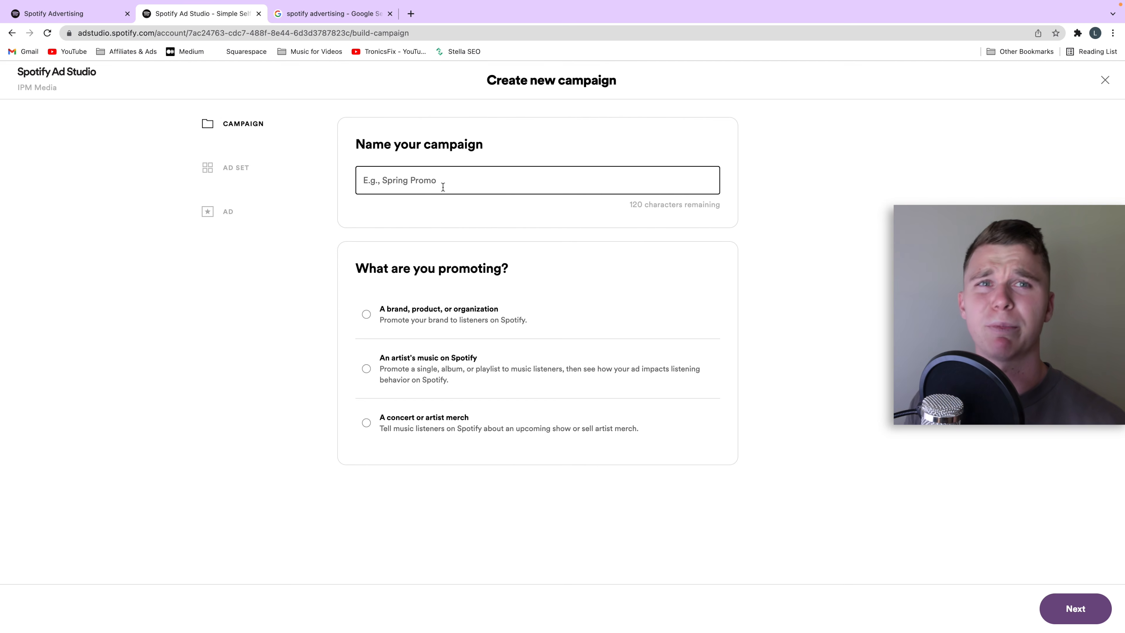
{"action": "type", "text": "Test Campaing for Youtube 30"}
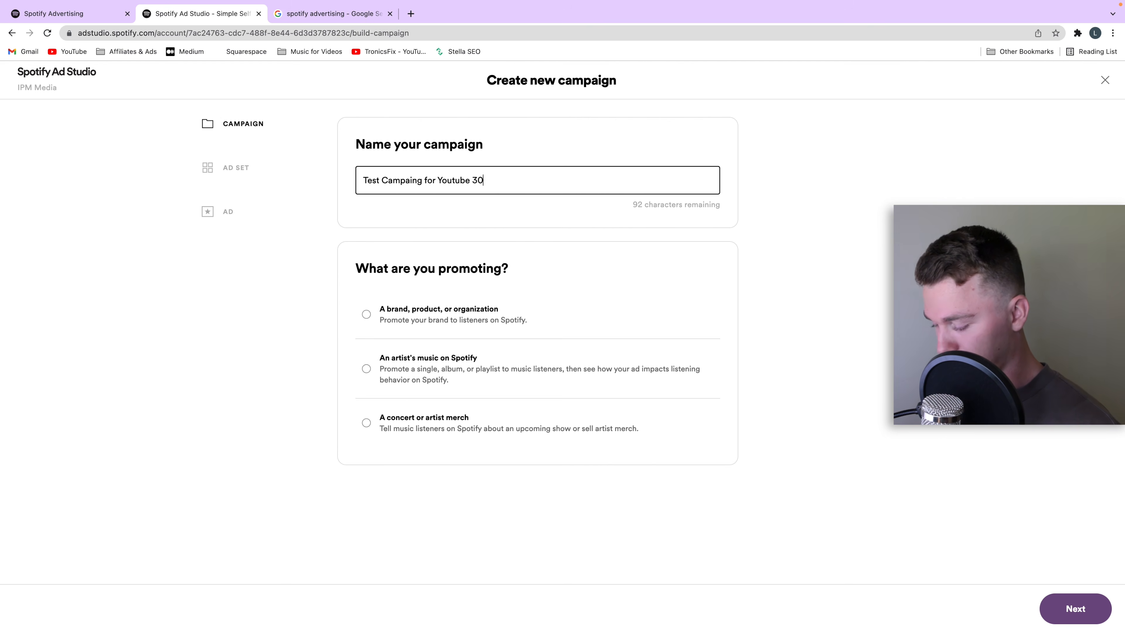
{"action": "type", "text": "220"}
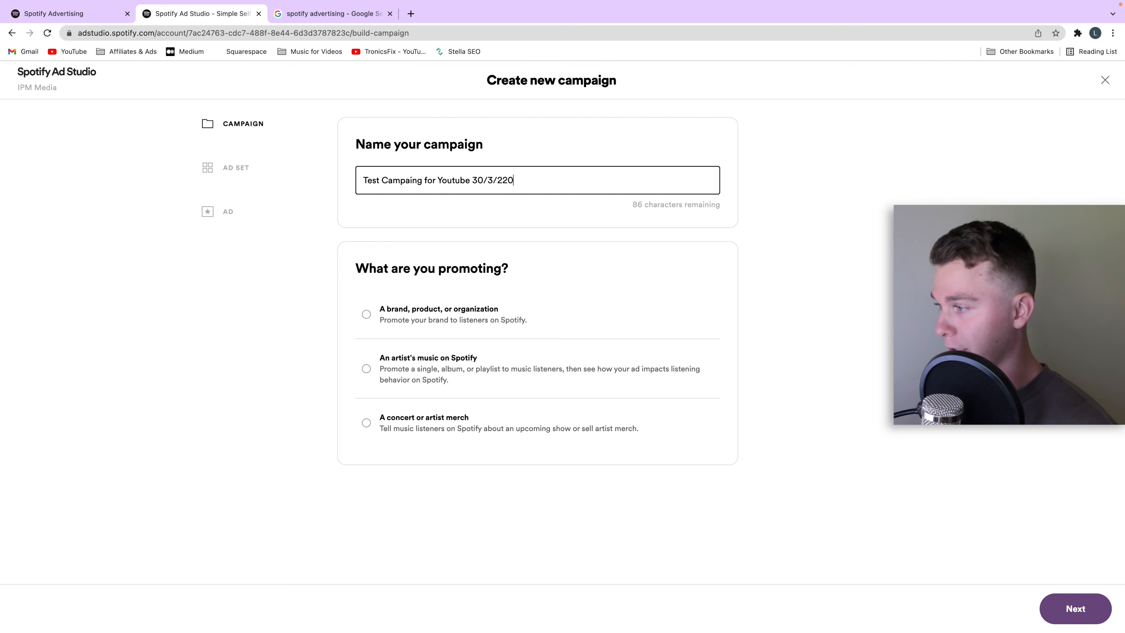
{"action": "key", "text": "BackSpace"}
{"action": "key", "text": "BackSpace"}
{"action": "key", "text": "BackSpace"}
{"action": "key", "text": "BackSpace"}
{"action": "type", "text": "022"}
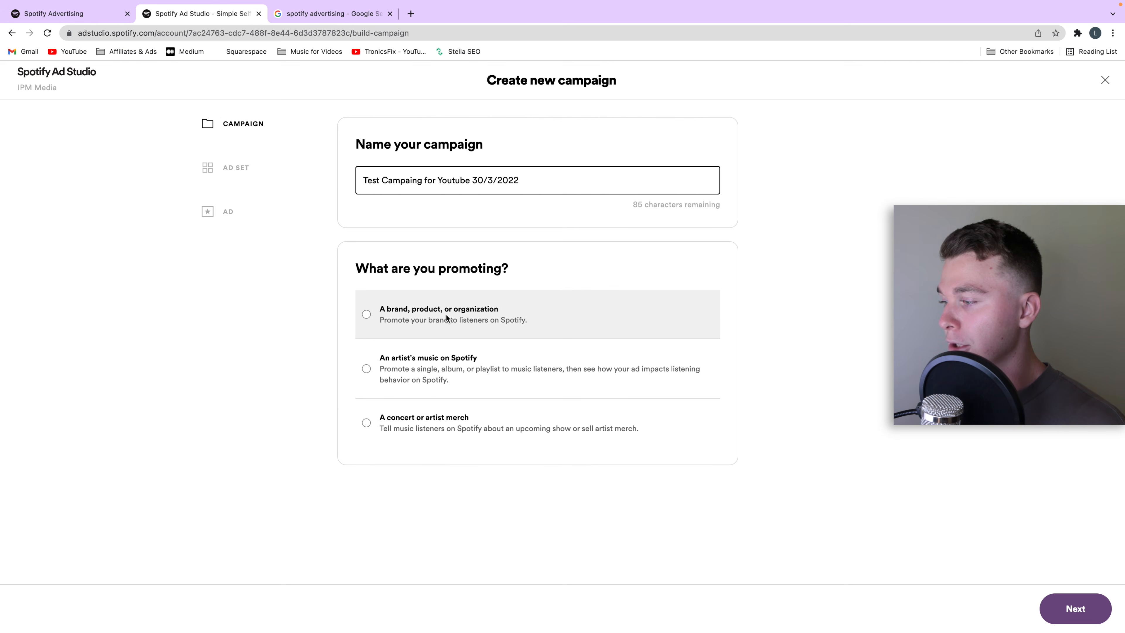
{"action": "left_click", "coordinate": [372, 316]}
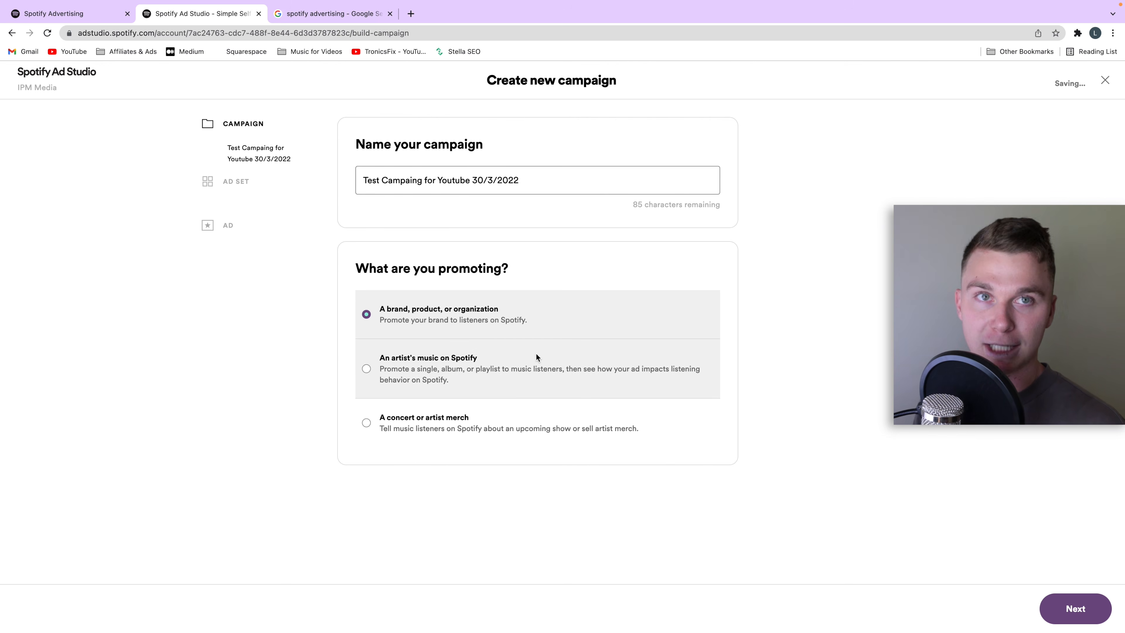
{"action": "left_click", "coordinate": [1076, 611]}
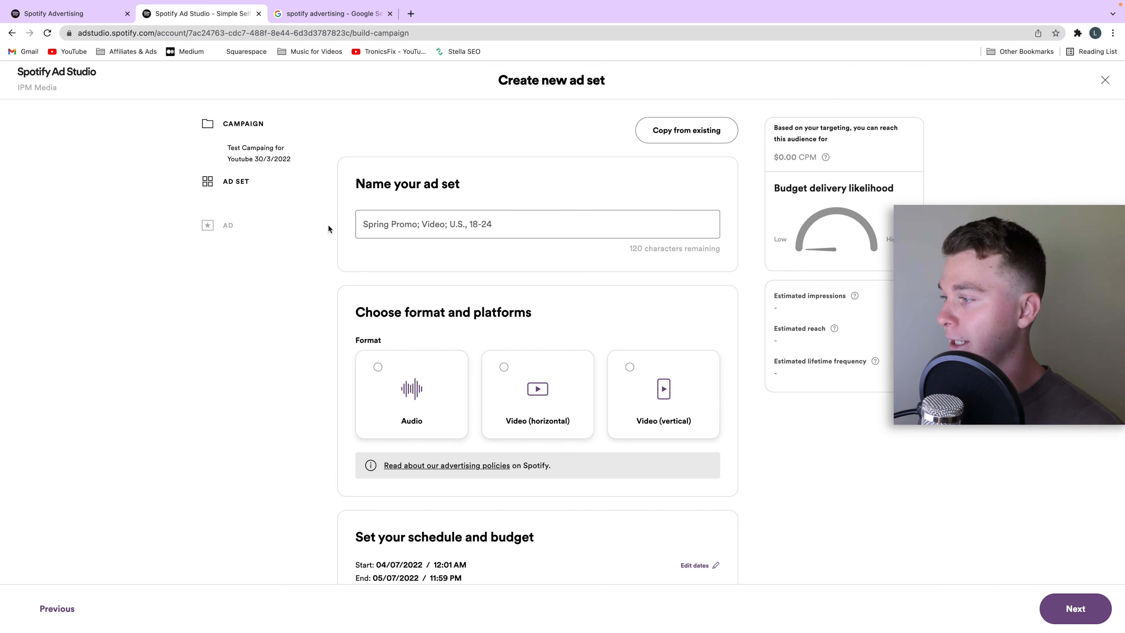
Step: Name the new ad set "Australian Spotify Listeners"
{"action": "left_click_drag", "start_coordinate": [345, 185], "coordinate": [460, 183]}
{"action": "scroll", "coordinate": [699, 380], "scroll_direction": "down", "scroll_amount": 2}
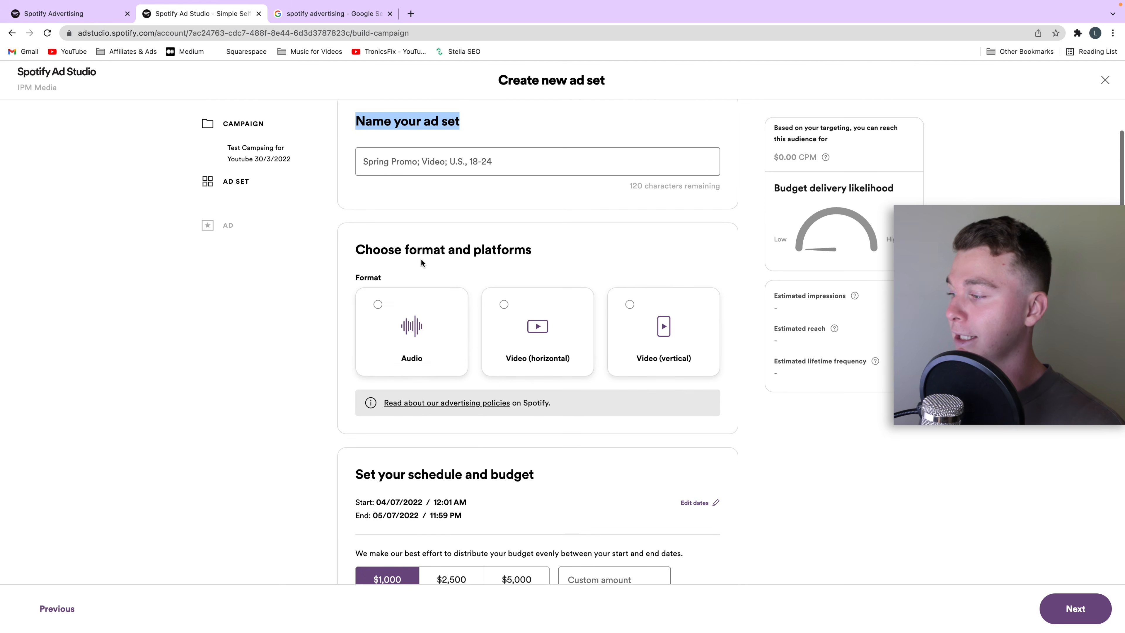
{"action": "scroll", "coordinate": [707, 405], "scroll_direction": "down", "scroll_amount": 3}
{"action": "scroll", "coordinate": [702, 409], "scroll_direction": "down", "scroll_amount": 10}
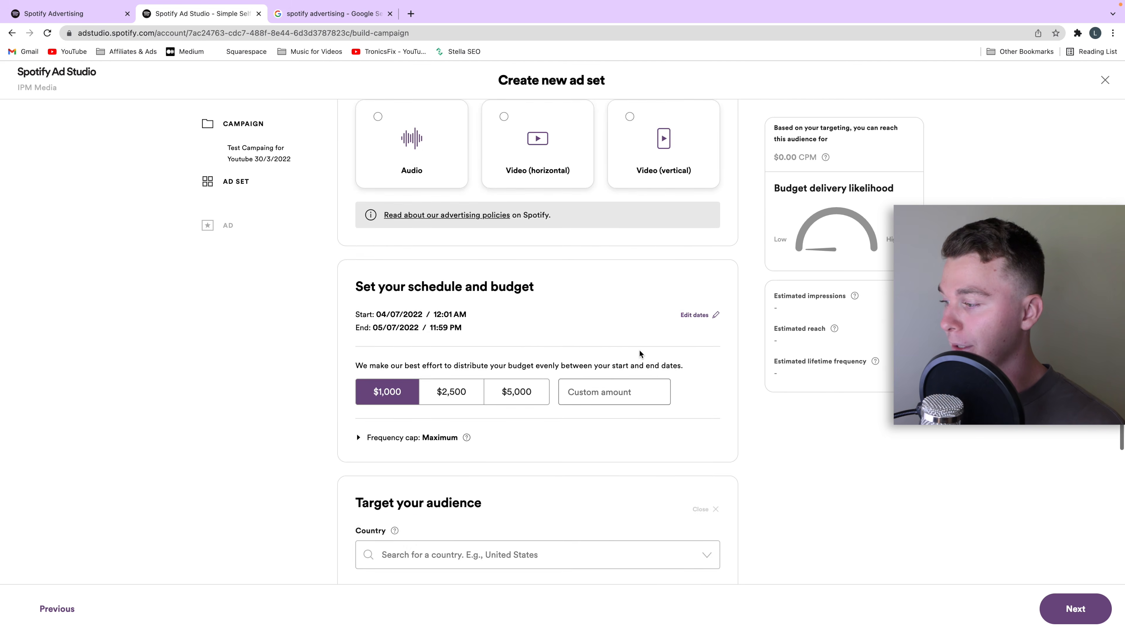
{"action": "scroll", "coordinate": [468, 383], "scroll_direction": "up", "scroll_amount": 12}
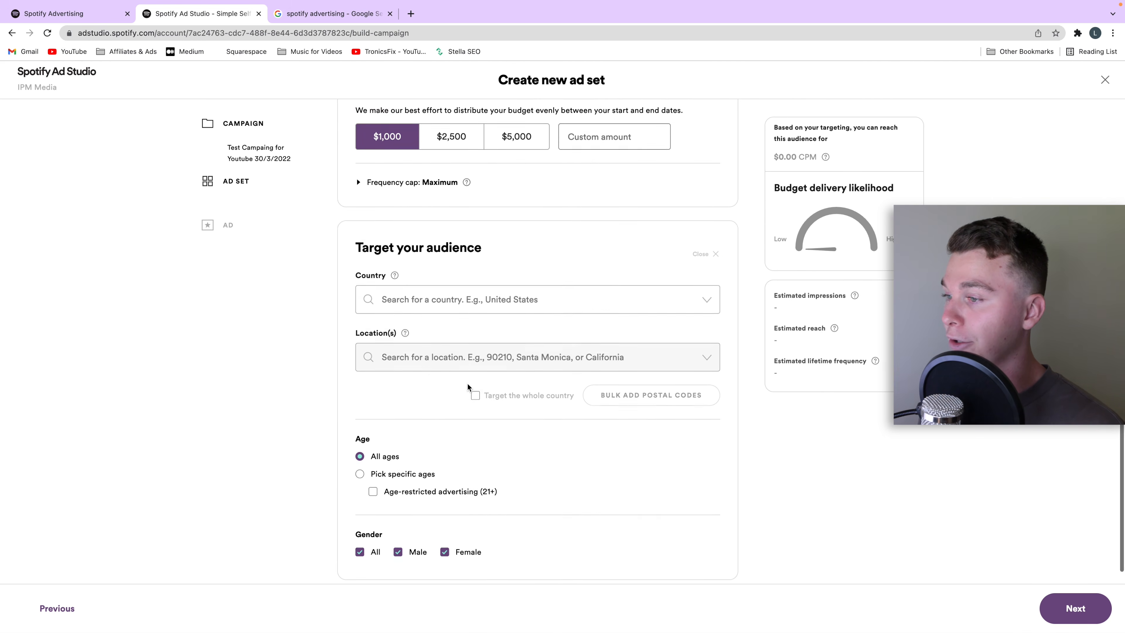
{"action": "left_click", "coordinate": [460, 224]}
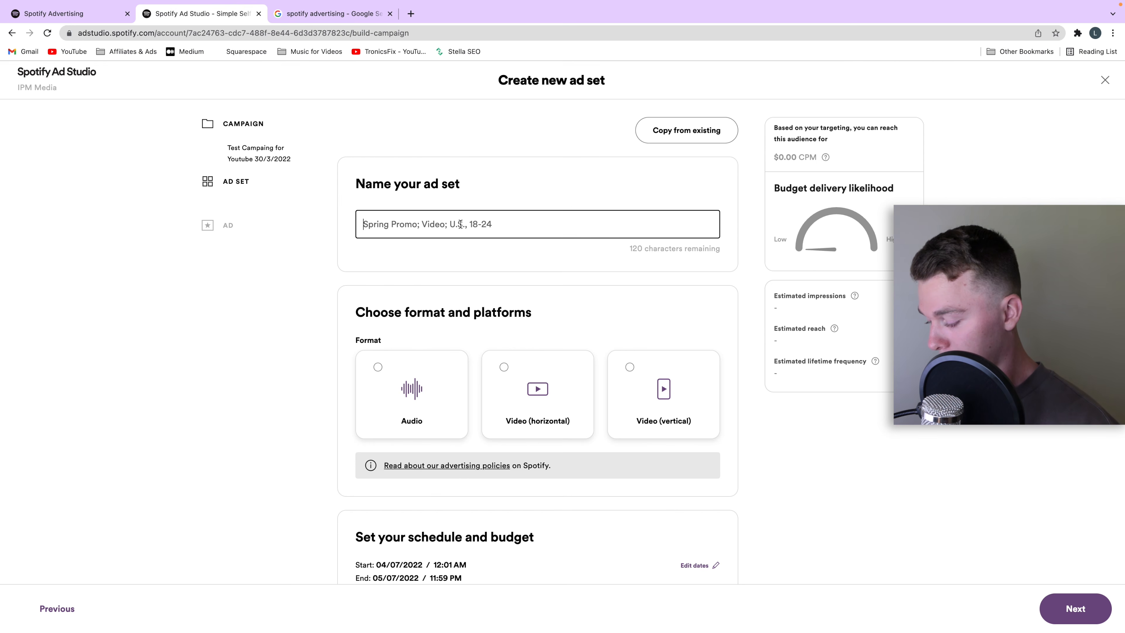
{"action": "type", "text": "Australian"}
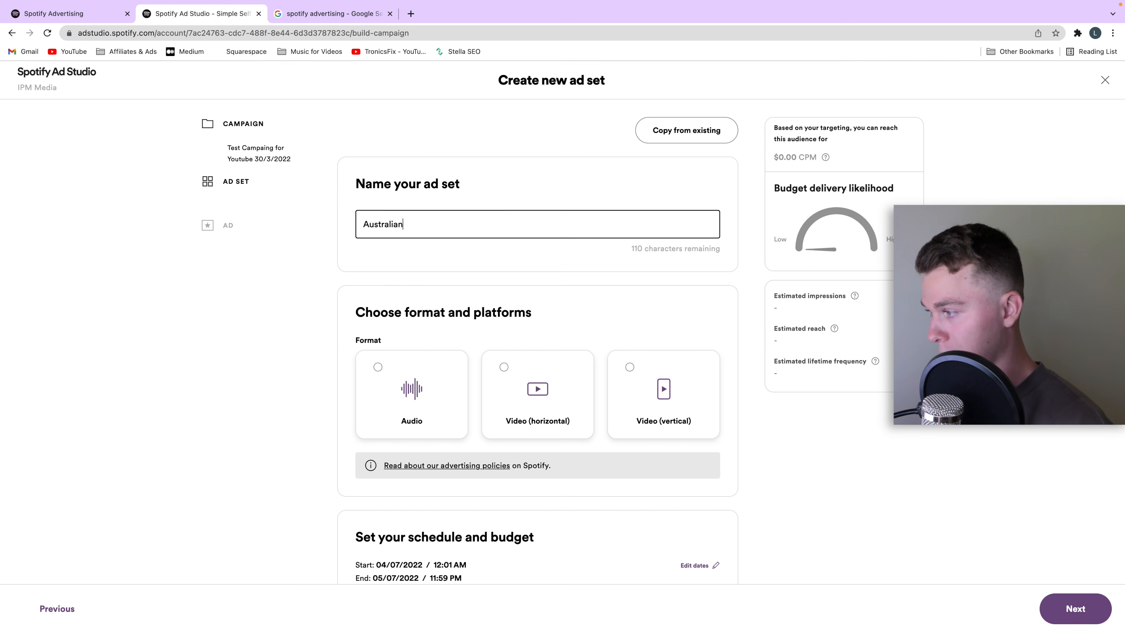
{"action": "type", "text": " Spoti"}
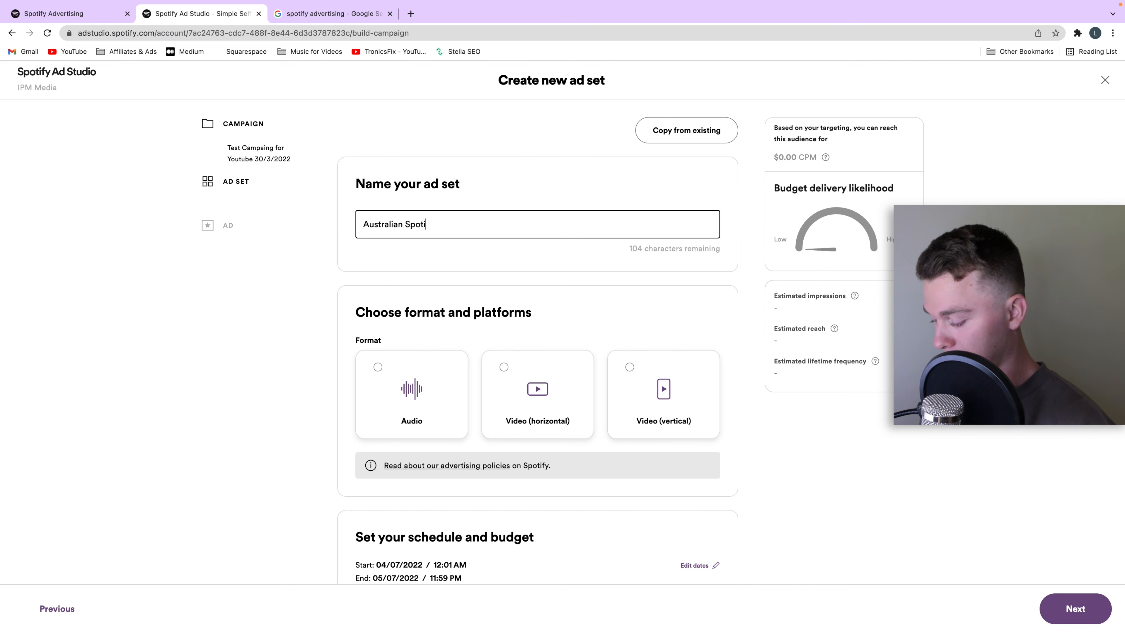
{"action": "type", "text": "fy Listeners"}
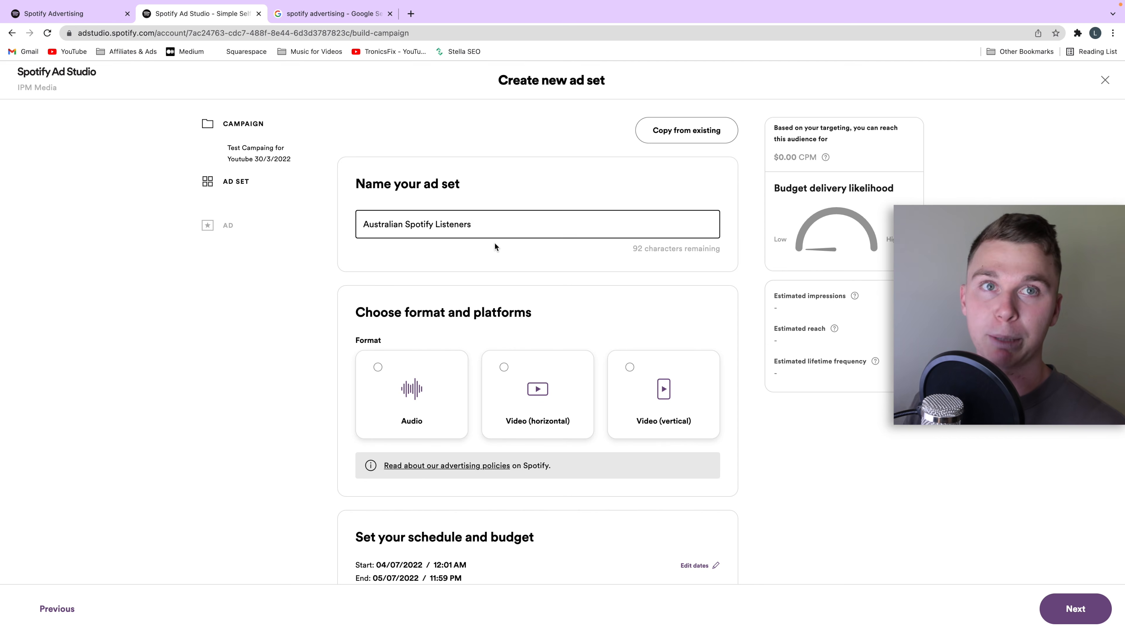
Step: Choose Audio as the ad set's format and review its platform options
{"action": "scroll", "coordinate": [585, 262], "scroll_direction": "down", "scroll_amount": 1}
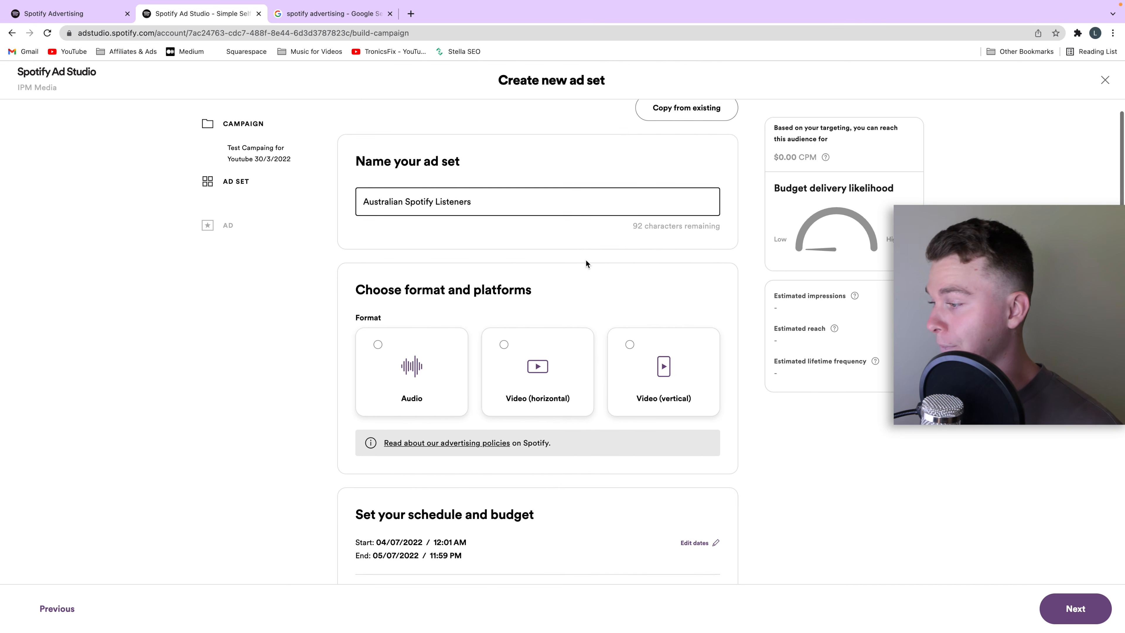
{"action": "scroll", "coordinate": [587, 261], "scroll_direction": "down", "scroll_amount": 1}
{"action": "left_click", "coordinate": [421, 349]}
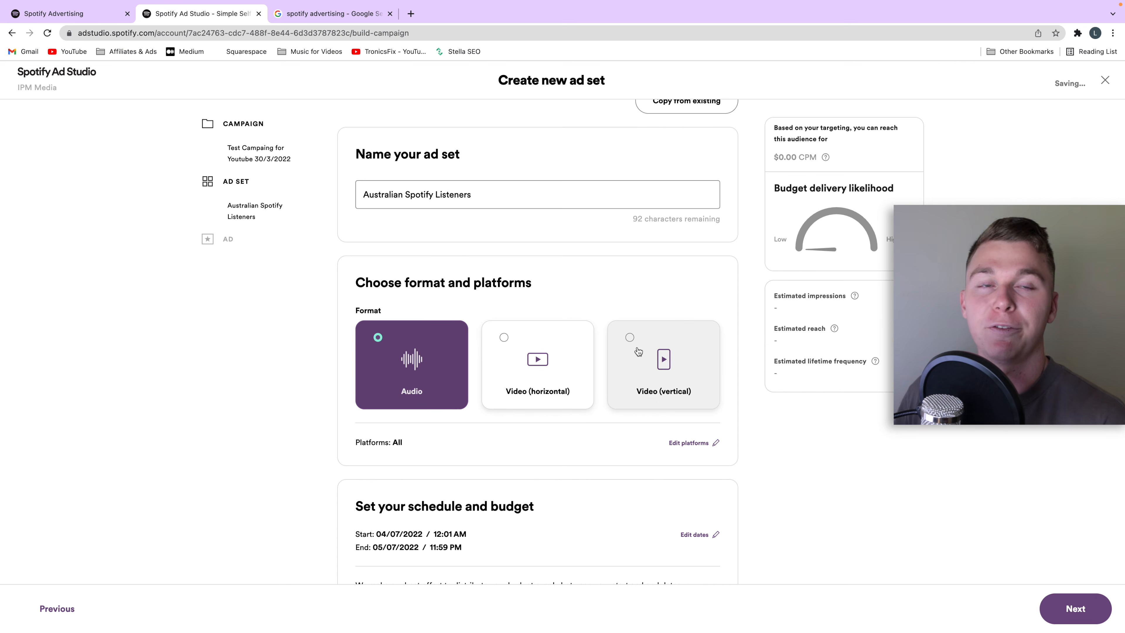
{"action": "scroll", "coordinate": [597, 381], "scroll_direction": "down", "scroll_amount": 2}
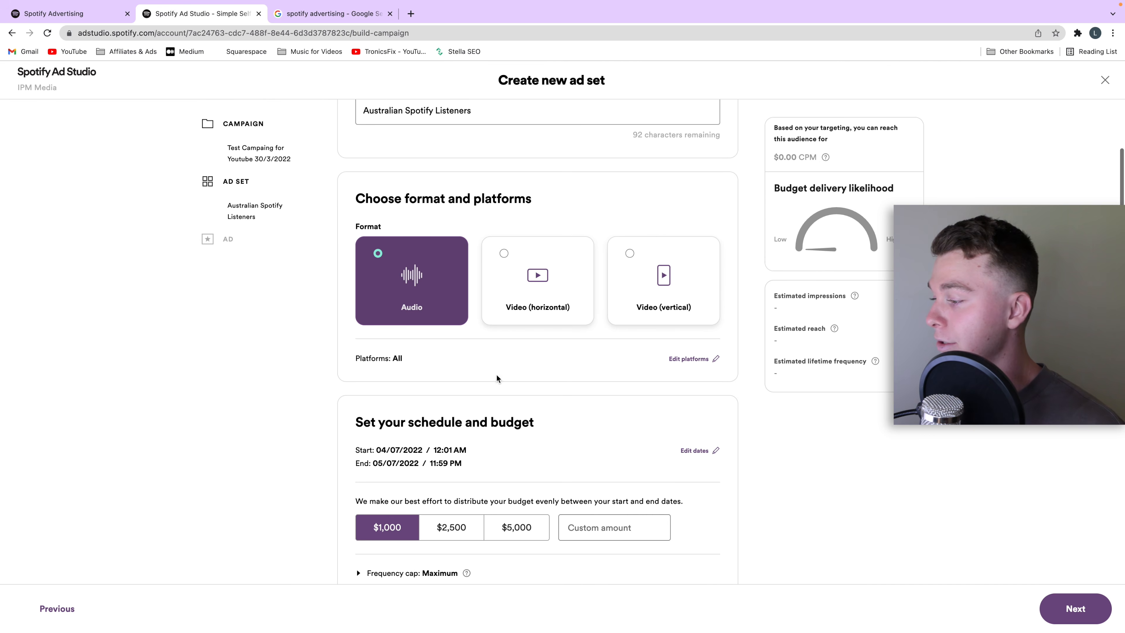
{"action": "left_click", "coordinate": [693, 360]}
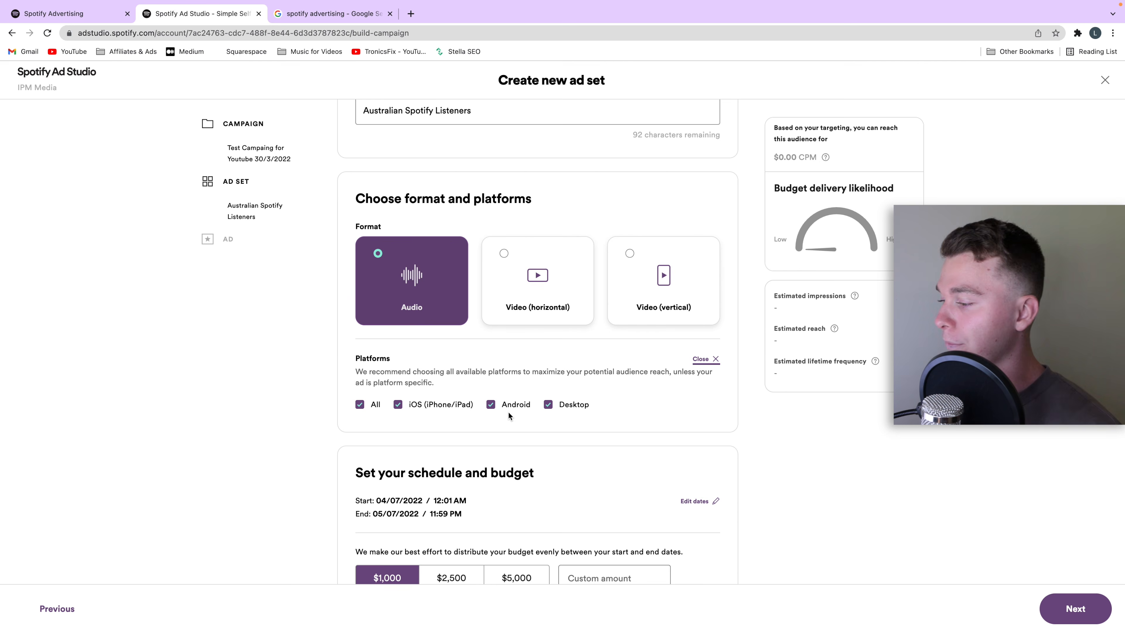
{"action": "left_click", "coordinate": [713, 360]}
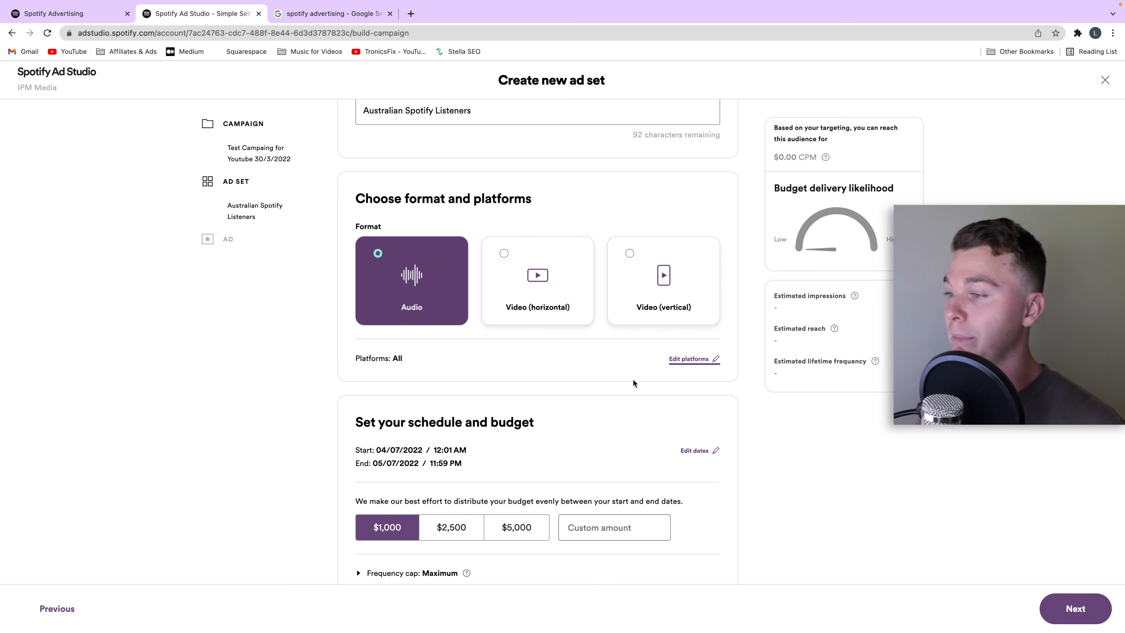
Step: Try the $2,500, $5,000 and custom 300 budget amounts for the ad set and reselect $1,000
{"action": "scroll", "coordinate": [681, 368], "scroll_direction": "down", "scroll_amount": 2}
{"action": "scroll", "coordinate": [681, 370], "scroll_direction": "down", "scroll_amount": 1}
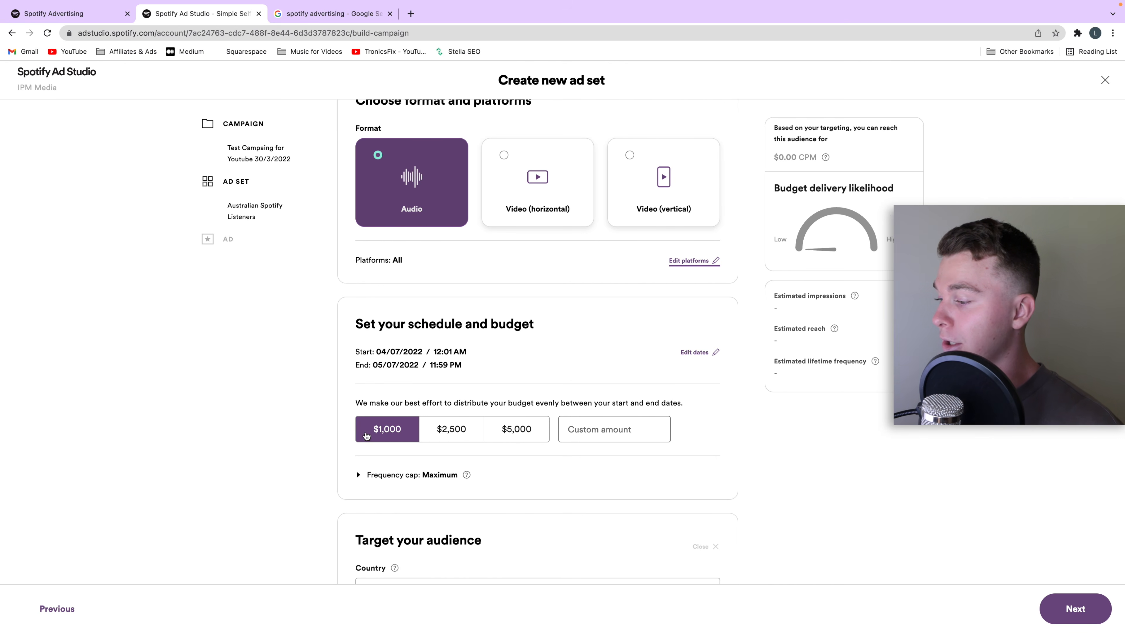
{"action": "left_click", "coordinate": [440, 435]}
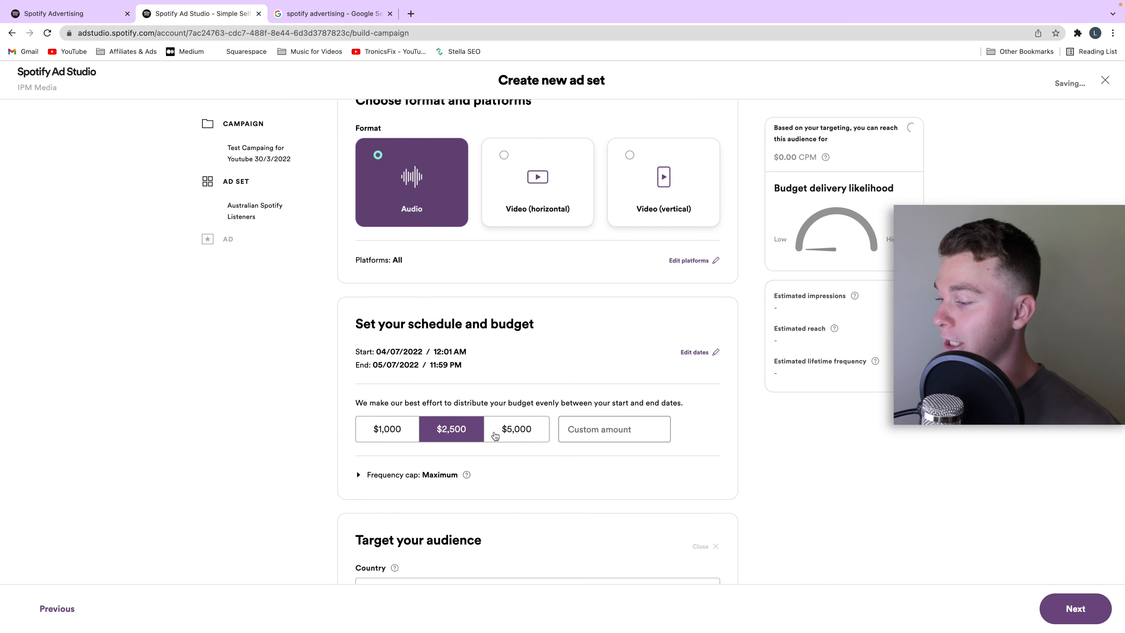
{"action": "left_click", "coordinate": [548, 438]}
{"action": "left_click", "coordinate": [612, 434]}
{"action": "type", "text": "39"}
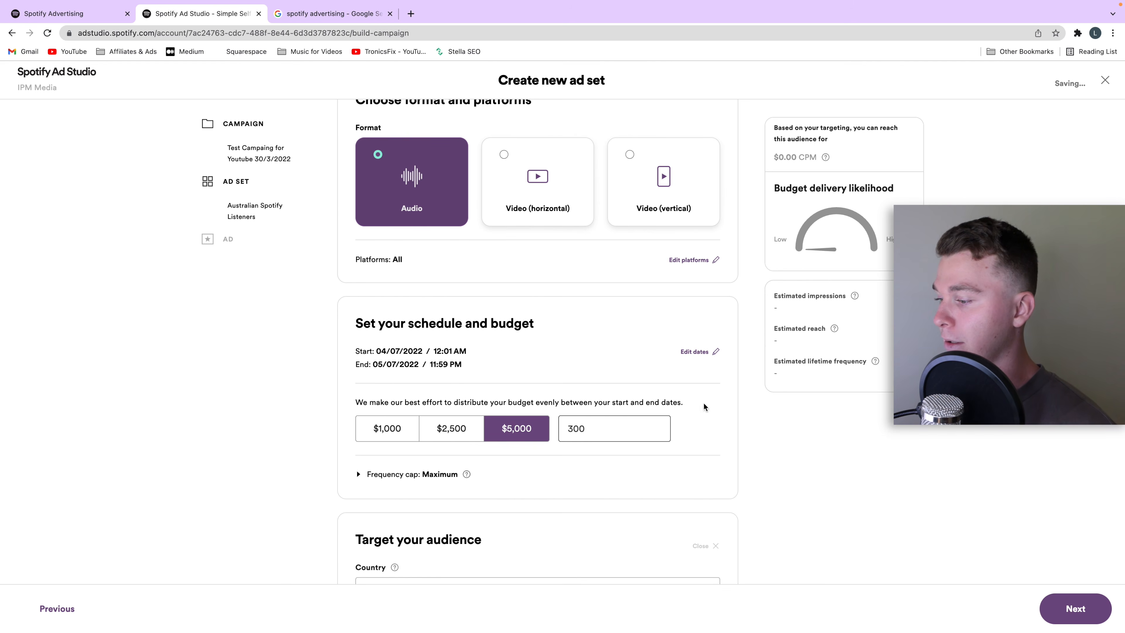
{"action": "left_click", "coordinate": [626, 431]}
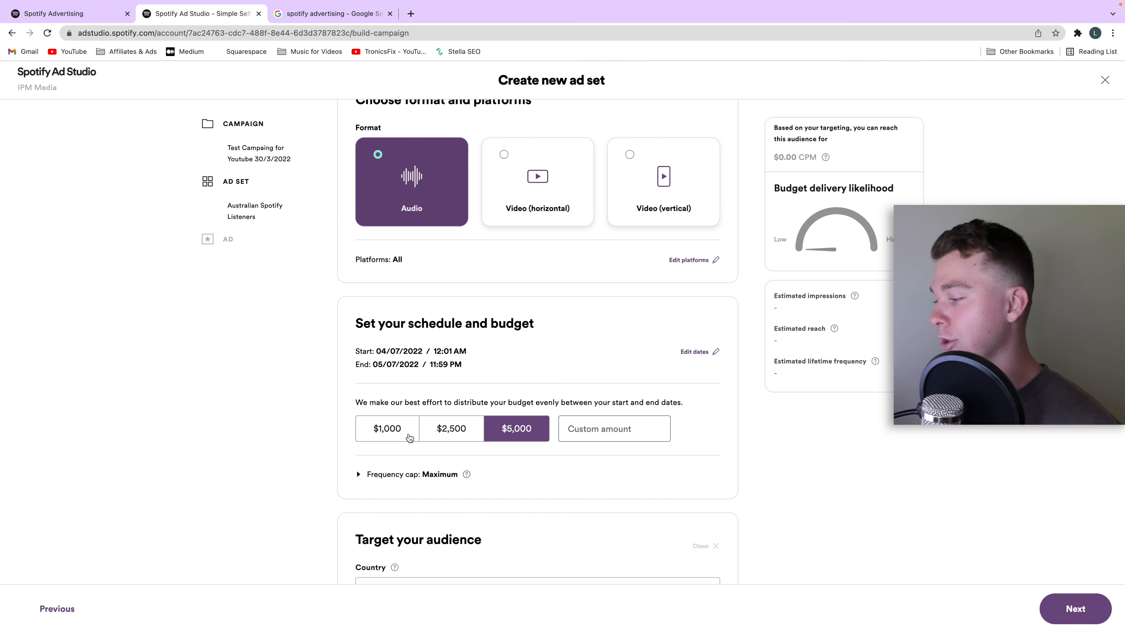
{"action": "left_click", "coordinate": [400, 427]}
Step: Expand the frequency cap settings and review the maximum impressions per day, week and month
{"action": "left_click", "coordinate": [367, 472]}
{"action": "left_click", "coordinate": [364, 472]}
{"action": "left_click", "coordinate": [365, 472]}
{"action": "scroll", "coordinate": [520, 479], "scroll_direction": "down", "scroll_amount": 3}
{"action": "scroll", "coordinate": [520, 475], "scroll_direction": "down", "scroll_amount": 1}
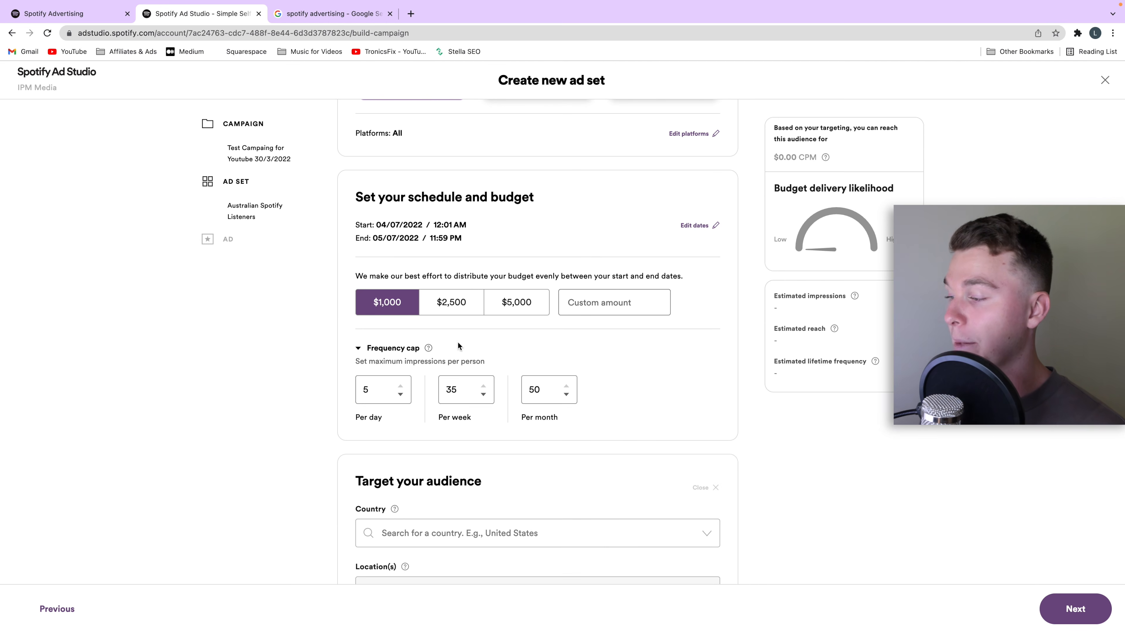
{"action": "scroll", "coordinate": [577, 333], "scroll_direction": "down", "scroll_amount": 1}
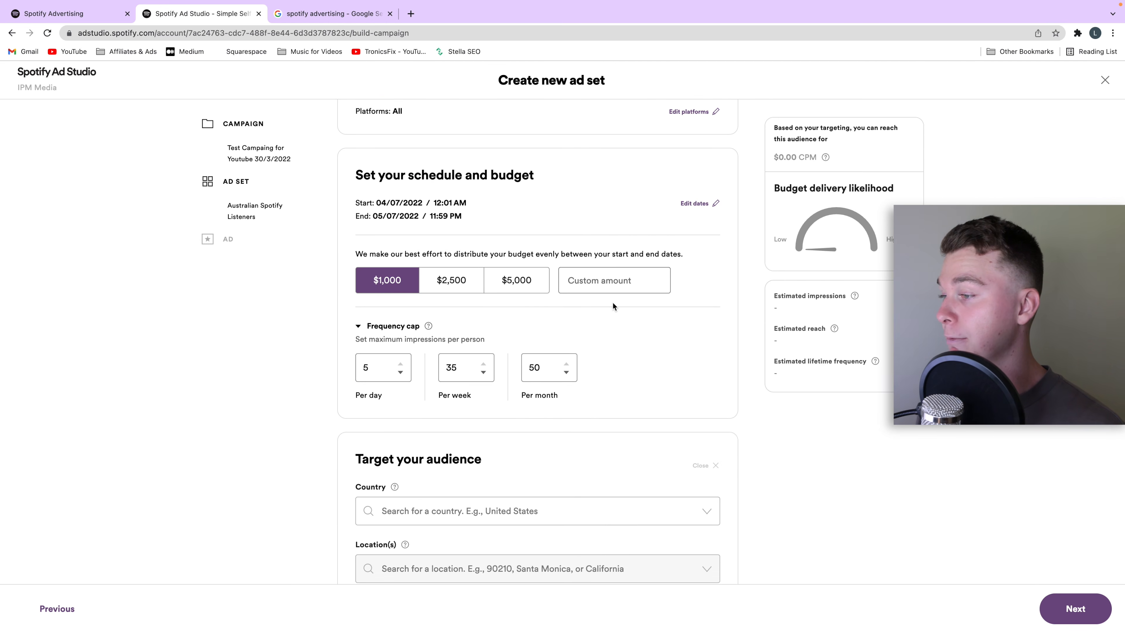
Step: Open the ad set's schedule dates for editing and look over the date fields and audience targeting options
{"action": "scroll", "coordinate": [613, 303], "scroll_direction": "up", "scroll_amount": 2}
{"action": "left_click", "coordinate": [694, 240]}
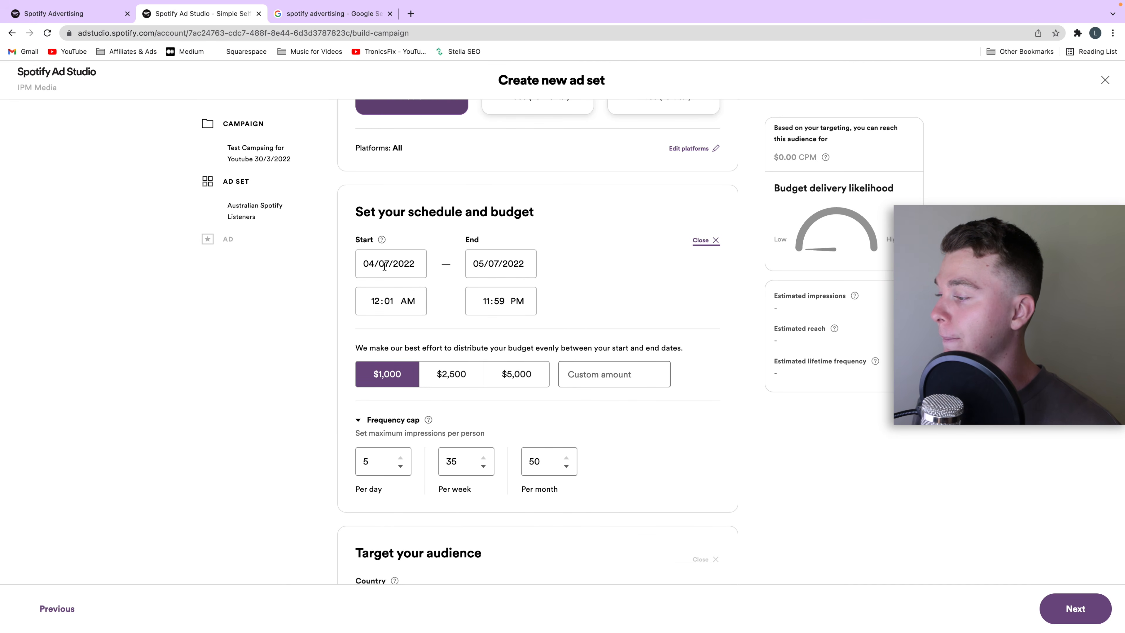
{"action": "left_click", "coordinate": [396, 262]}
{"action": "left_click", "coordinate": [565, 260]}
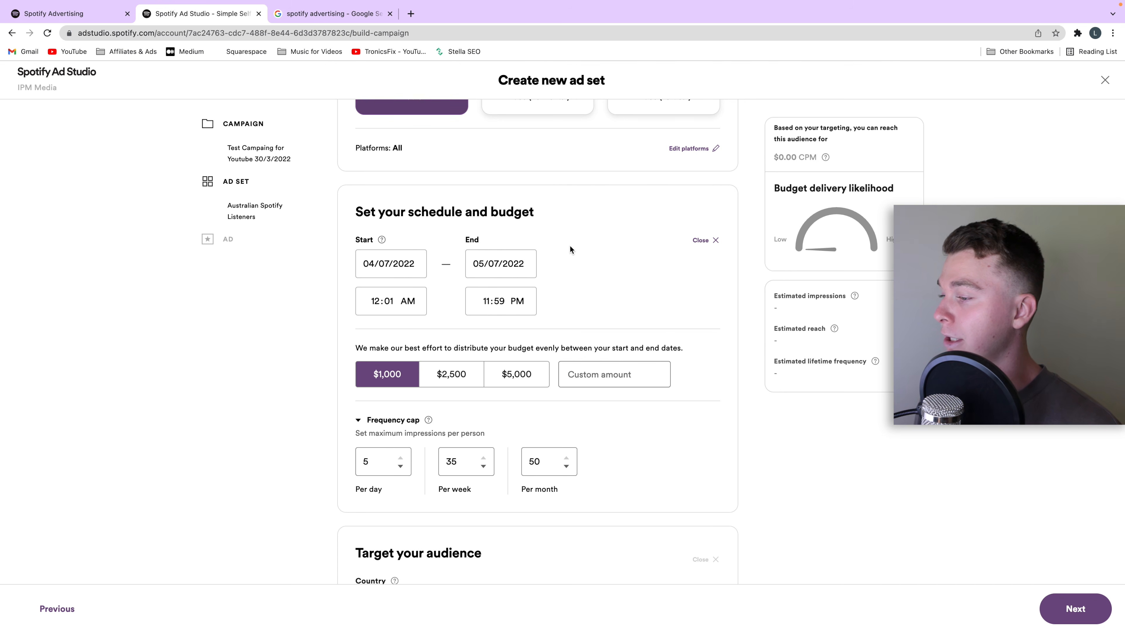
{"action": "scroll", "coordinate": [572, 319], "scroll_direction": "down", "scroll_amount": 5}
{"action": "scroll", "coordinate": [585, 328], "scroll_direction": "down", "scroll_amount": 3}
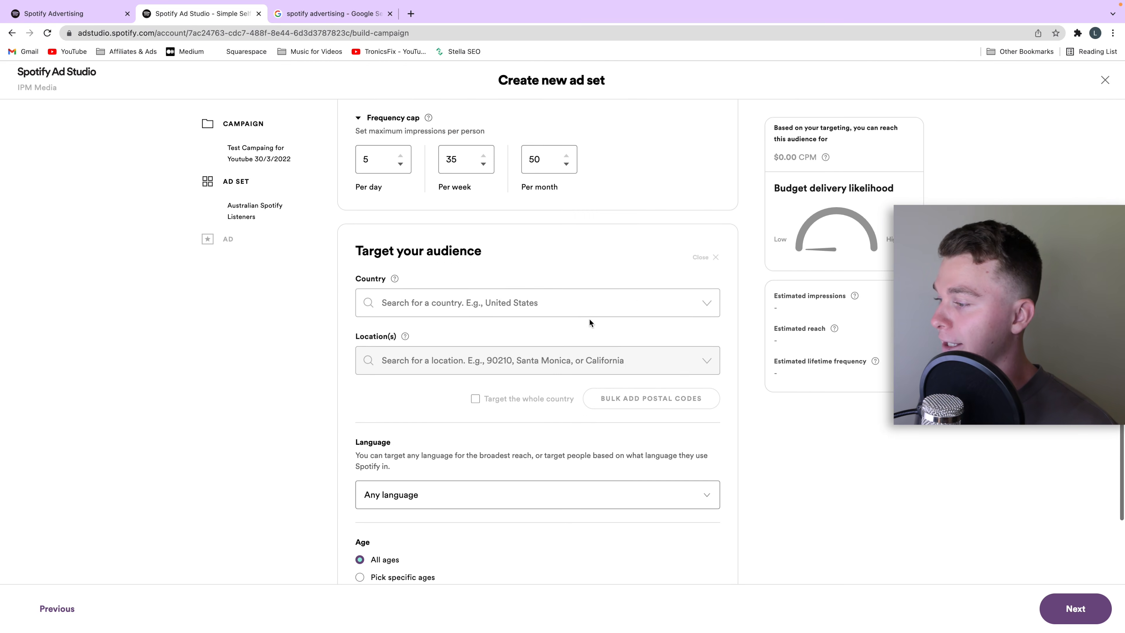
{"action": "left_click", "coordinate": [607, 279]}
{"action": "scroll", "coordinate": [574, 274], "scroll_direction": "up", "scroll_amount": 10}
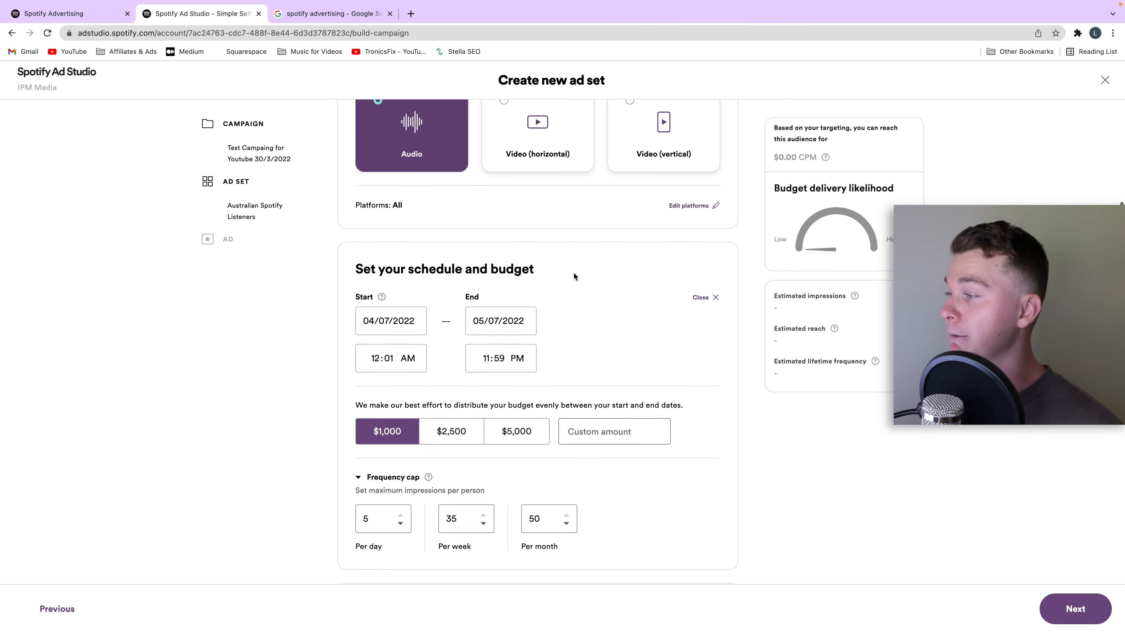
Step: Set the audience country to Australia and target the whole country
{"action": "scroll", "coordinate": [528, 181], "scroll_direction": "down", "scroll_amount": 14}
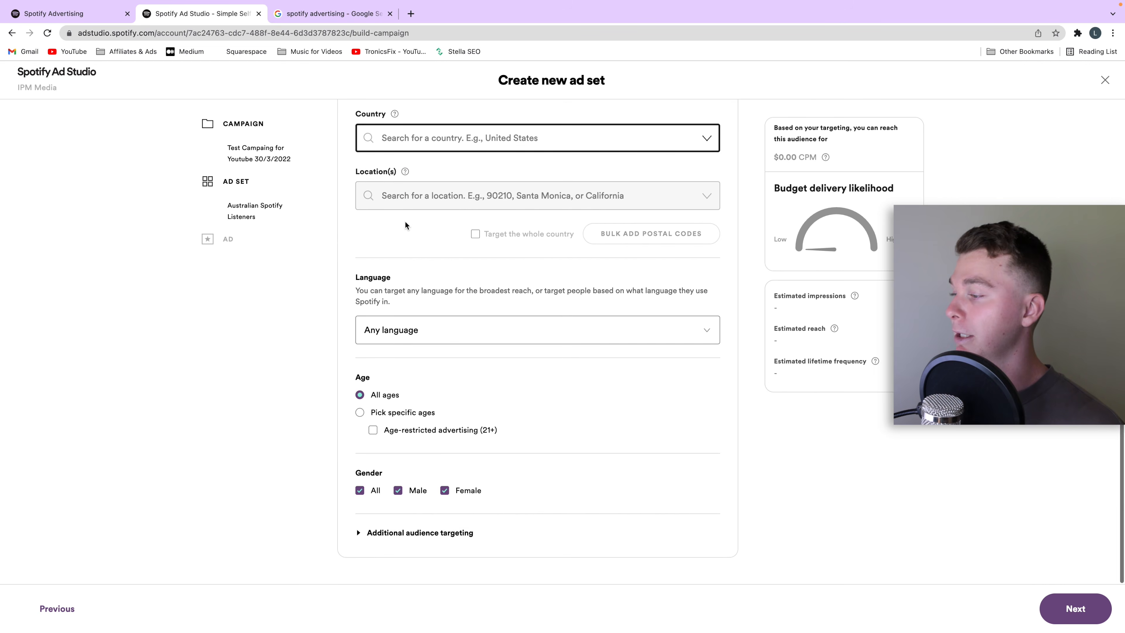
{"action": "left_click", "coordinate": [418, 148]}
{"action": "type", "text": "Austra"}
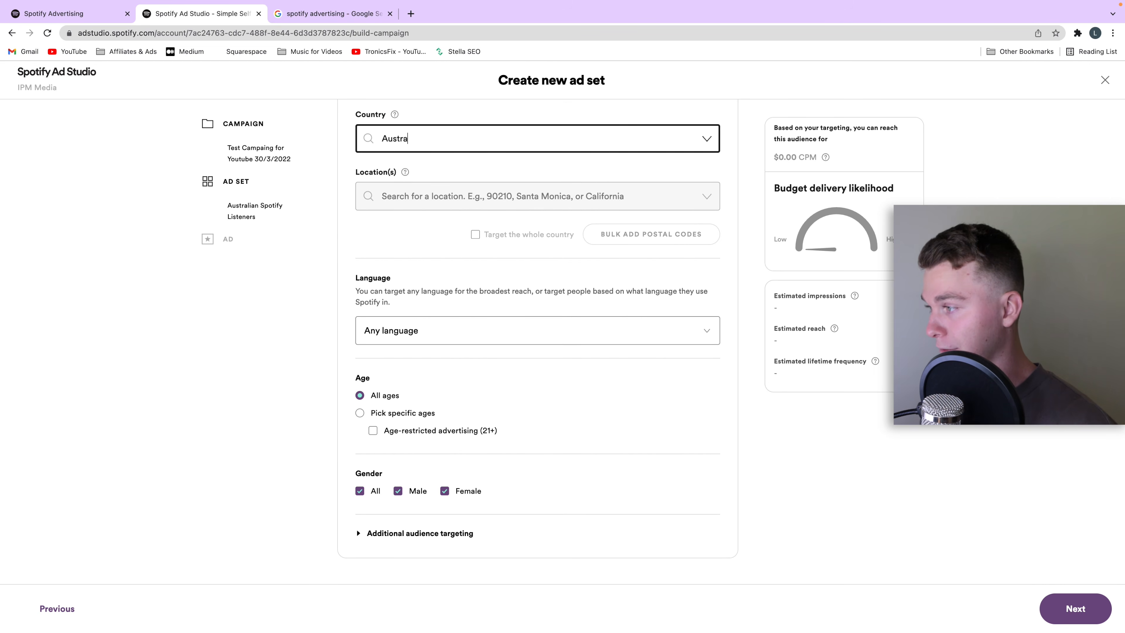
{"action": "left_click", "coordinate": [406, 174]}
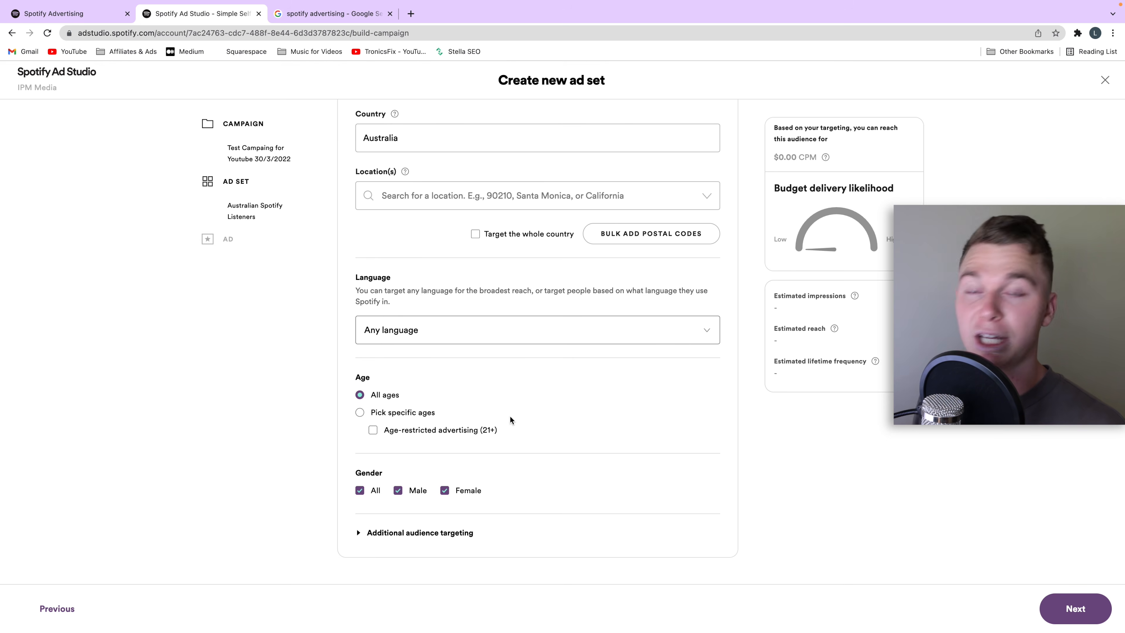
{"action": "scroll", "coordinate": [520, 401], "scroll_direction": "up", "scroll_amount": 2}
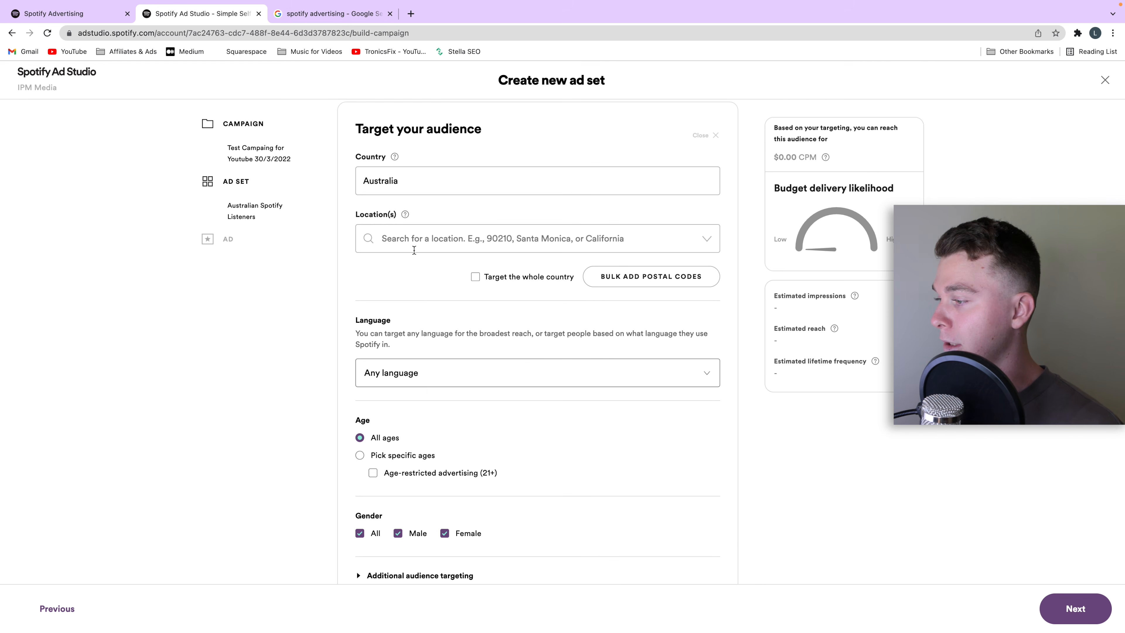
{"action": "left_click", "coordinate": [476, 277]}
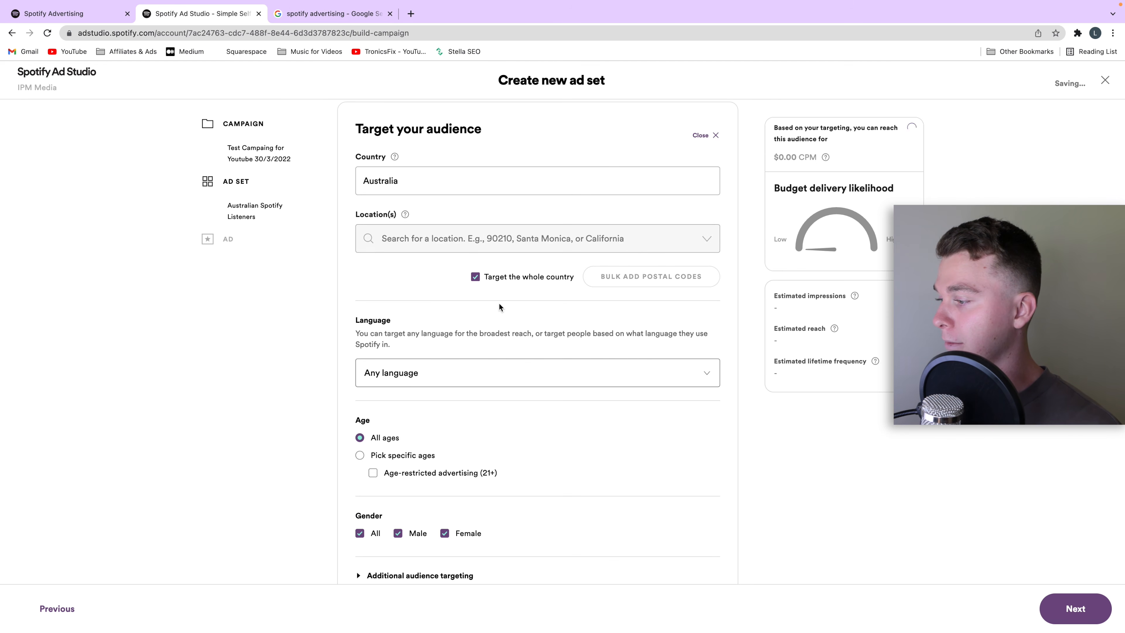
Step: Set the audience language to English
{"action": "scroll", "coordinate": [499, 303], "scroll_direction": "down", "scroll_amount": 2}
{"action": "left_click", "coordinate": [477, 334]}
{"action": "left_click", "coordinate": [443, 388]}
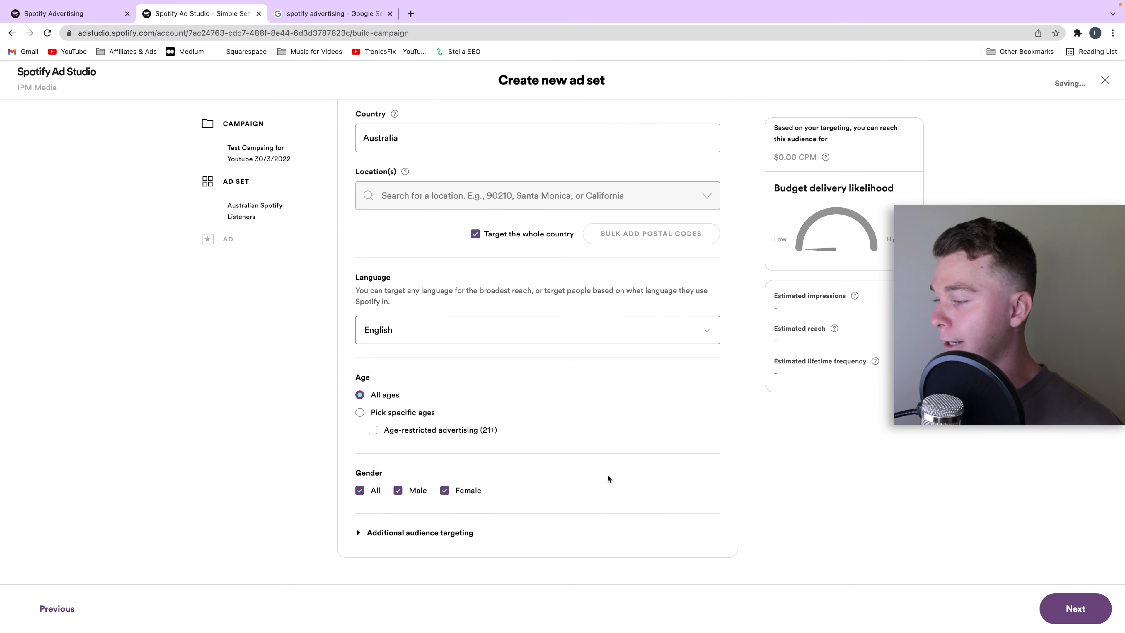
Step: Examine the ad set's cost per listen, budget delivery likelihood, estimated ad listens, reach and lifetime frequency
{"action": "scroll", "coordinate": [598, 477], "scroll_direction": "up", "scroll_amount": 10}
{"action": "scroll", "coordinate": [797, 473], "scroll_direction": "up", "scroll_amount": 4}
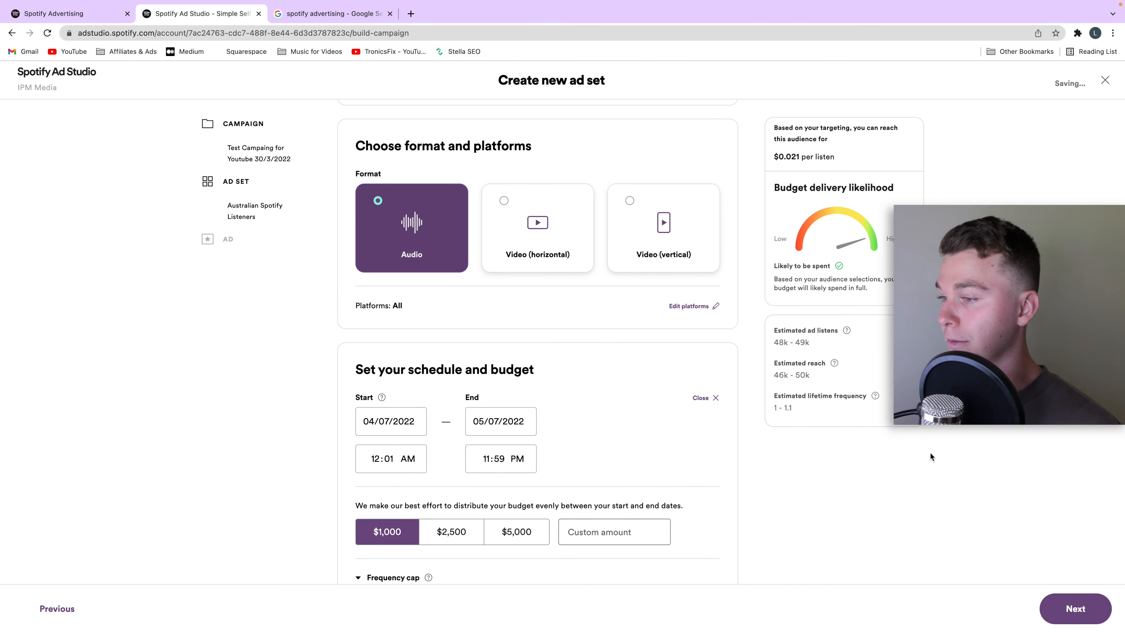
{"action": "scroll", "coordinate": [901, 460], "scroll_direction": "up", "scroll_amount": 4}
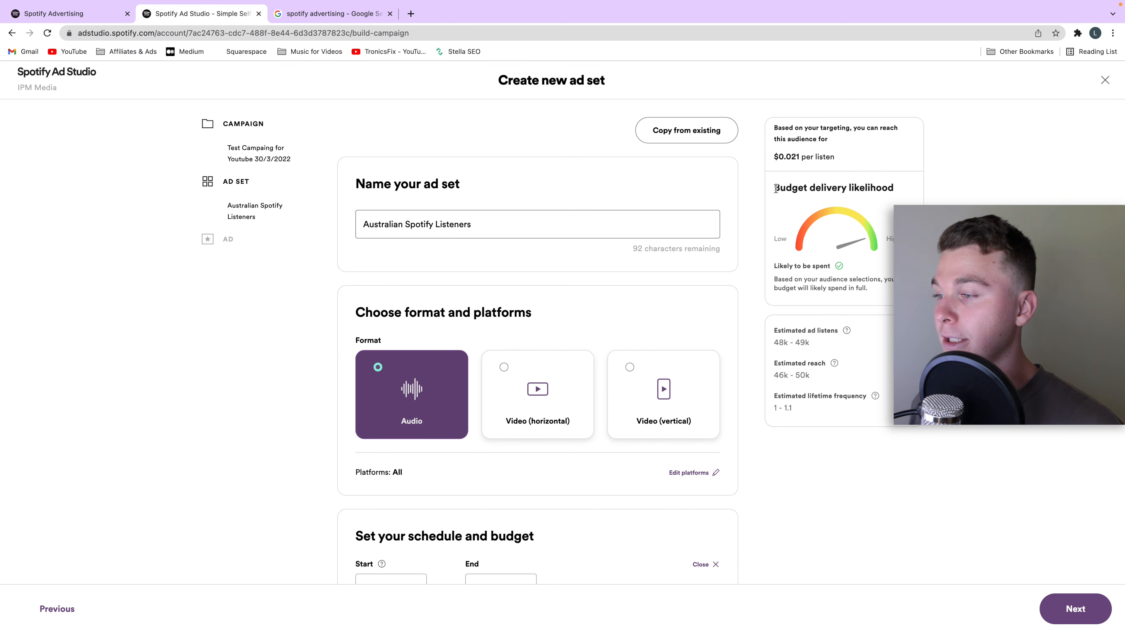
{"action": "left_click_drag", "start_coordinate": [770, 187], "coordinate": [841, 239]}
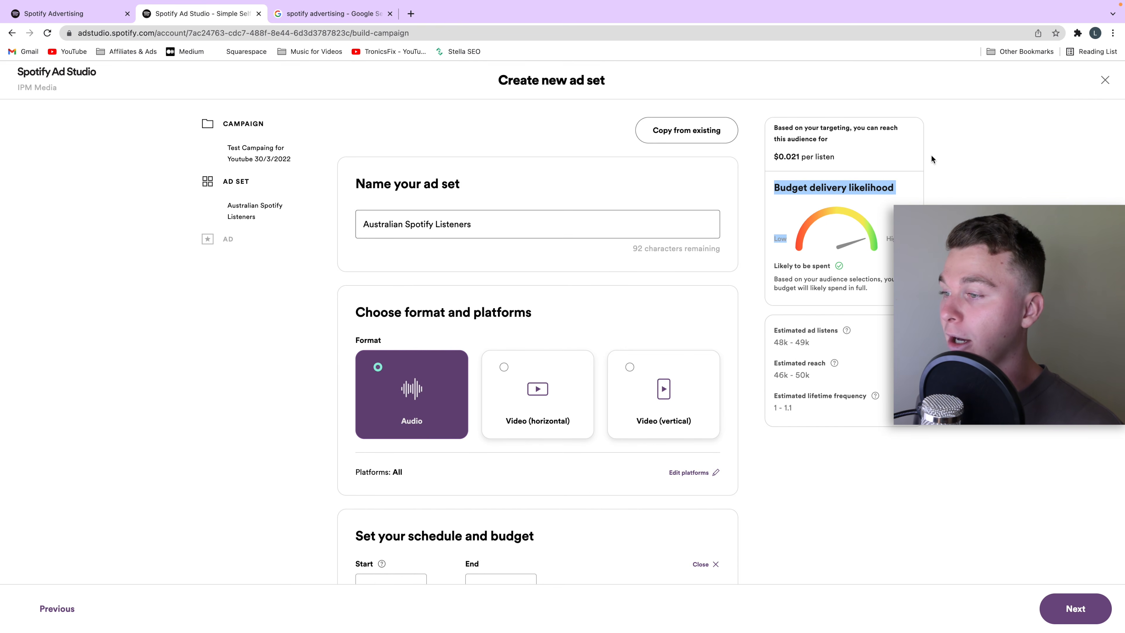
{"action": "left_click", "coordinate": [868, 245]}
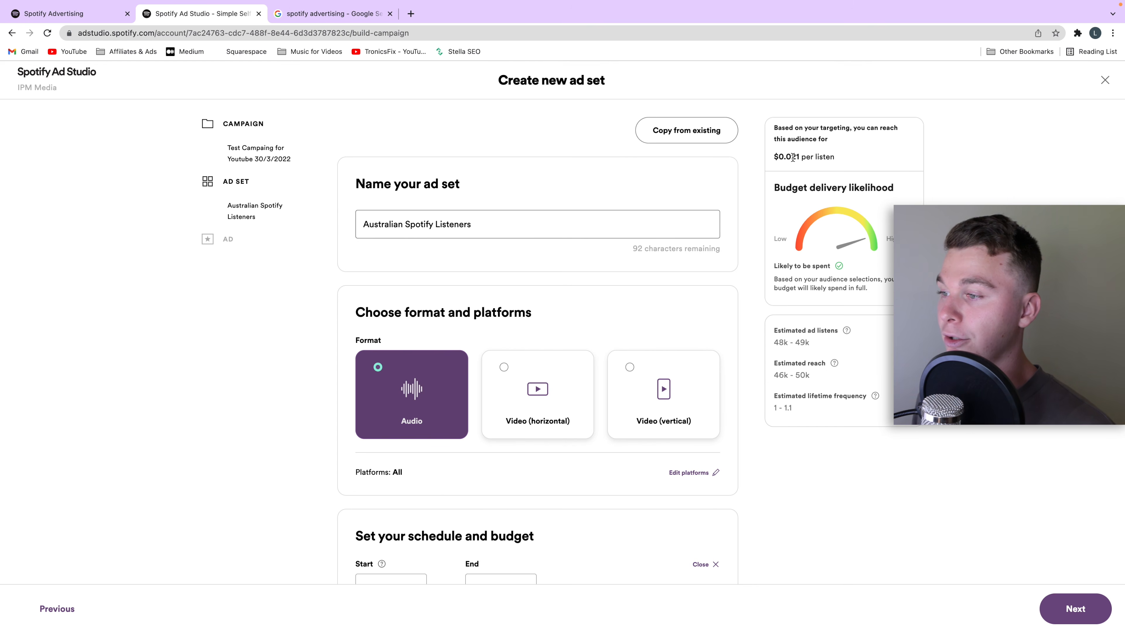
{"action": "left_click_drag", "start_coordinate": [791, 159], "coordinate": [800, 159]}
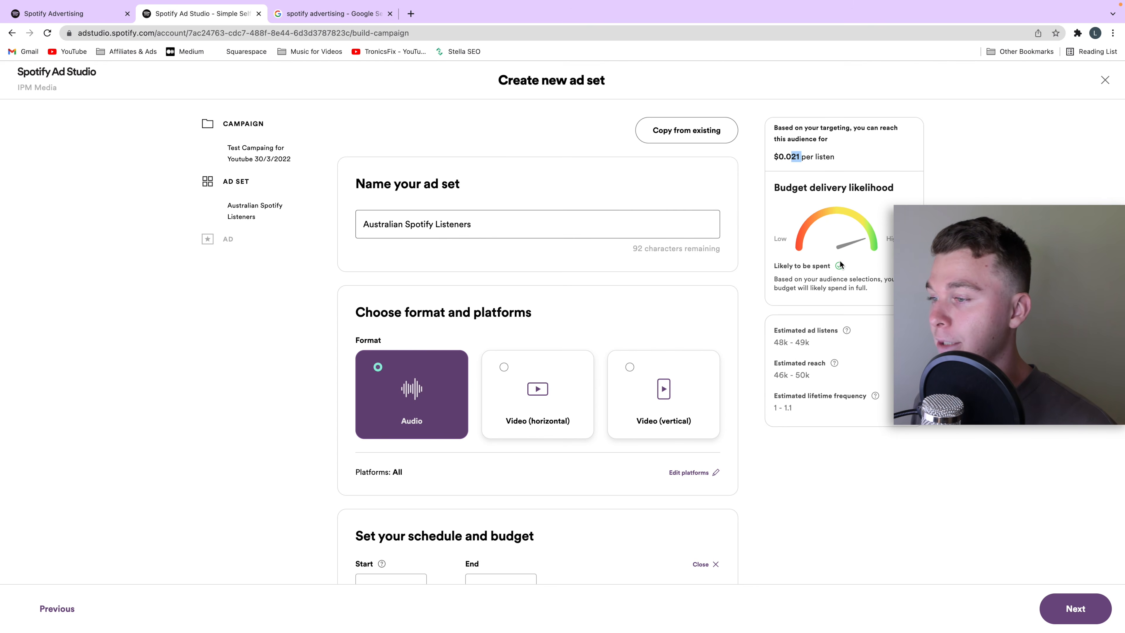
{"action": "scroll", "coordinate": [855, 261], "scroll_direction": "down", "scroll_amount": 1}
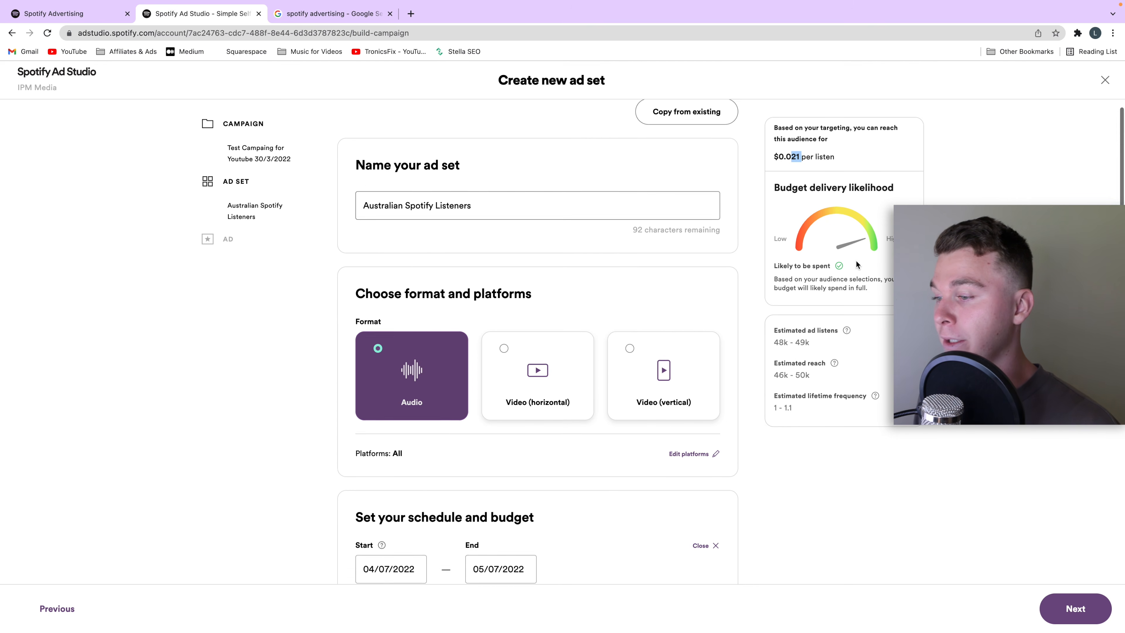
{"action": "left_click_drag", "start_coordinate": [815, 345], "coordinate": [775, 341]}
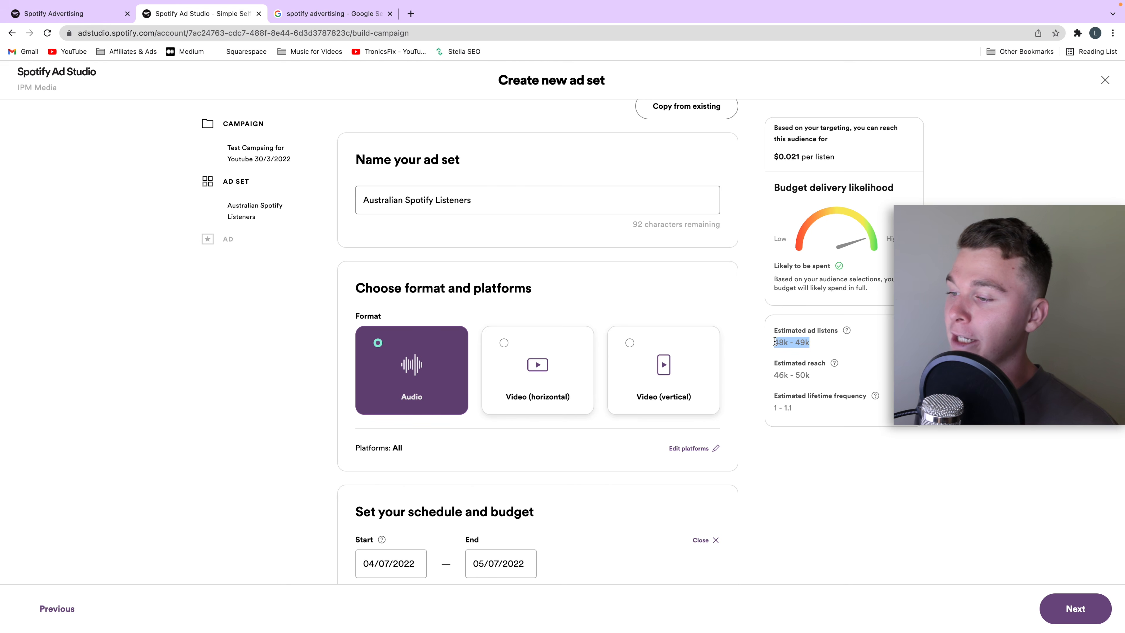
{"action": "scroll", "coordinate": [810, 376], "scroll_direction": "down", "scroll_amount": 2}
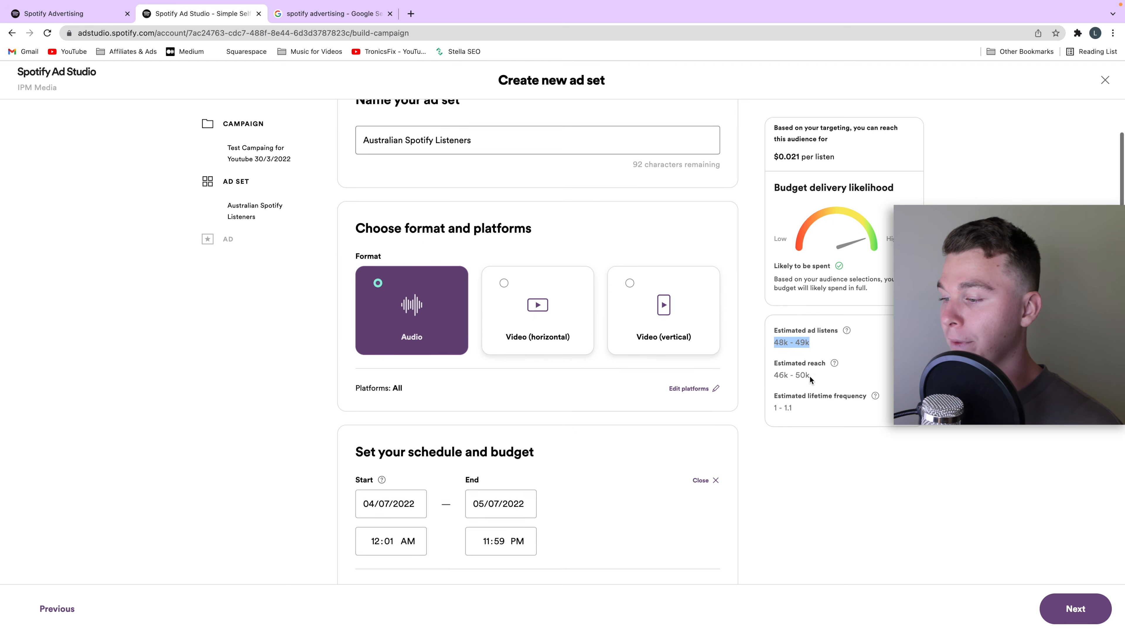
{"action": "left_click_drag", "start_coordinate": [795, 406], "coordinate": [770, 406]}
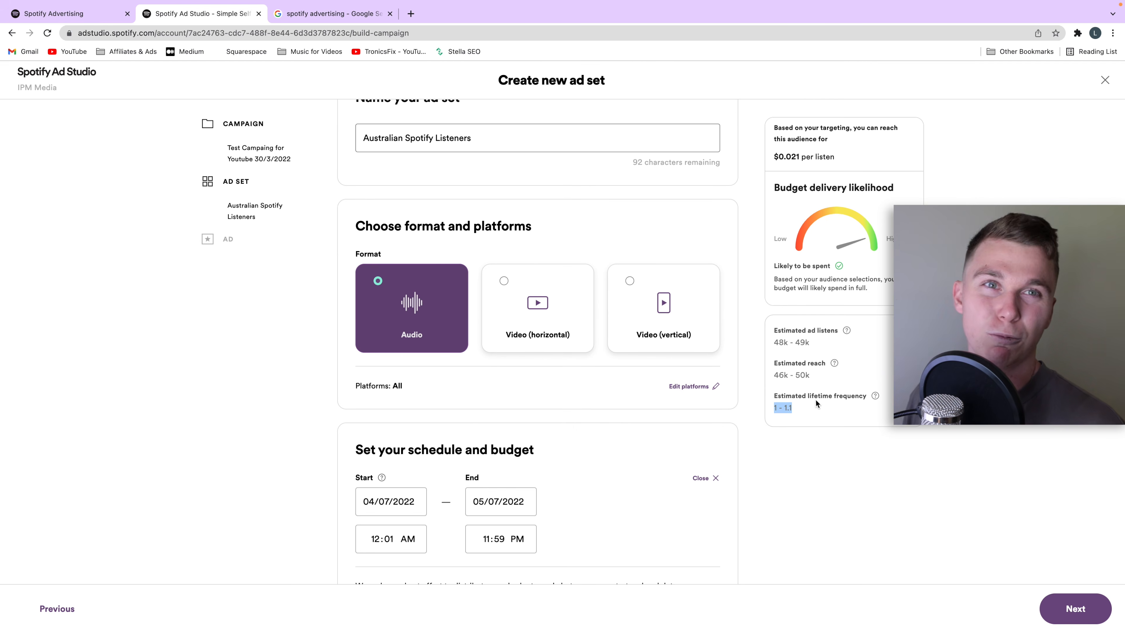
Step: Check the schedule, budget and audience settings once more and continue to creating the ad
{"action": "scroll", "coordinate": [826, 397], "scroll_direction": "down", "scroll_amount": 7}
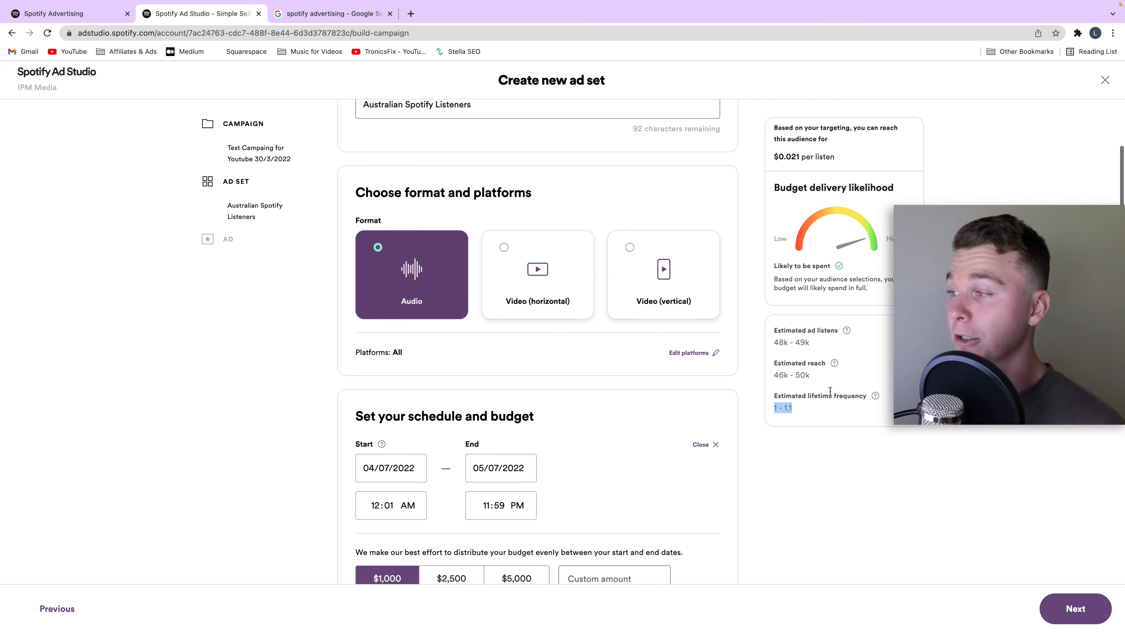
{"action": "scroll", "coordinate": [828, 392], "scroll_direction": "down", "scroll_amount": 1}
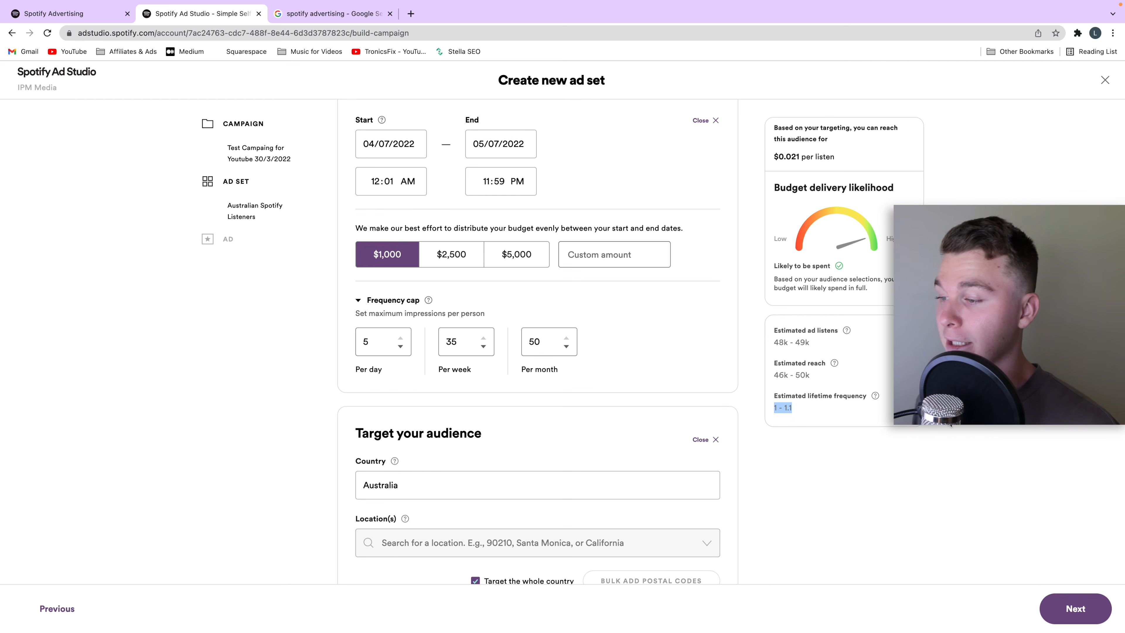
{"action": "scroll", "coordinate": [822, 463], "scroll_direction": "down", "scroll_amount": 5}
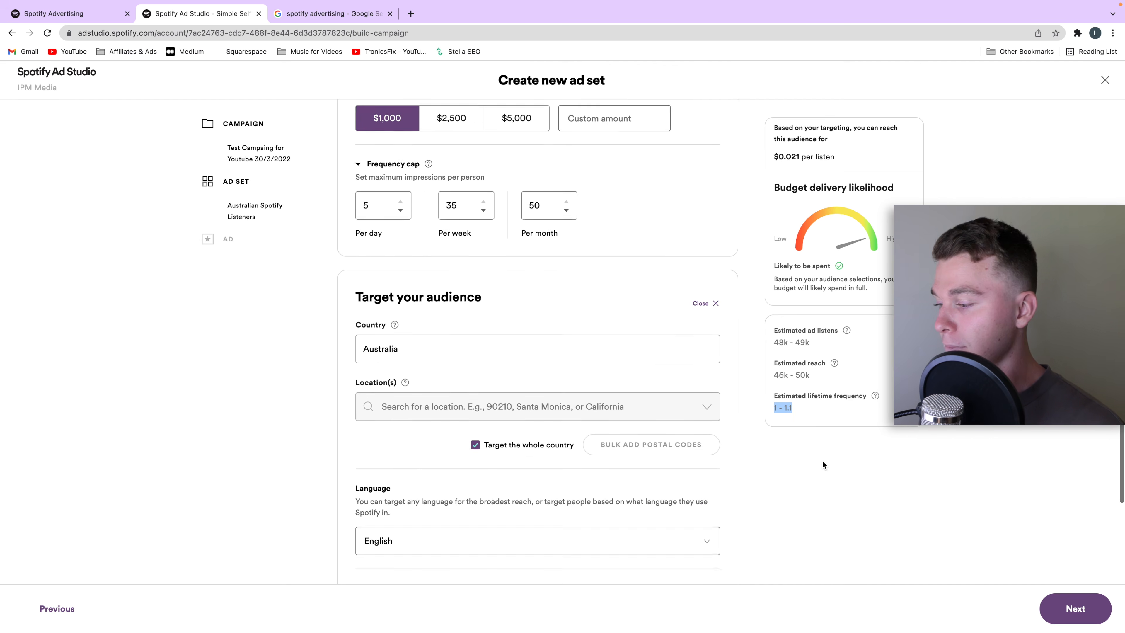
{"action": "scroll", "coordinate": [930, 551], "scroll_direction": "down", "scroll_amount": 4}
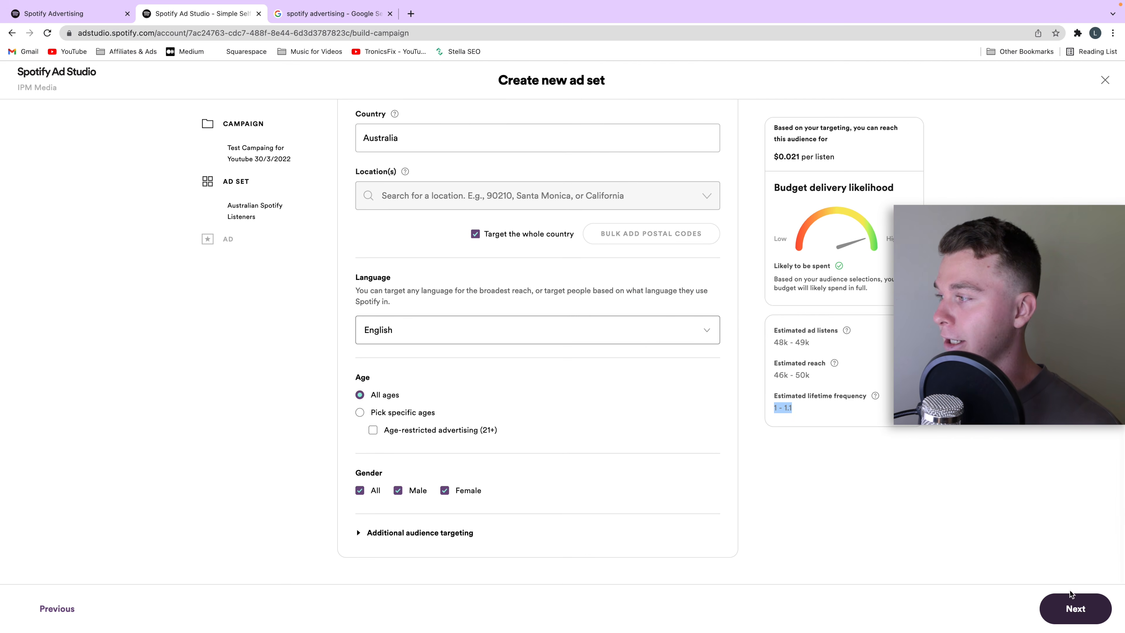
{"action": "left_click", "coordinate": [1104, 620]}
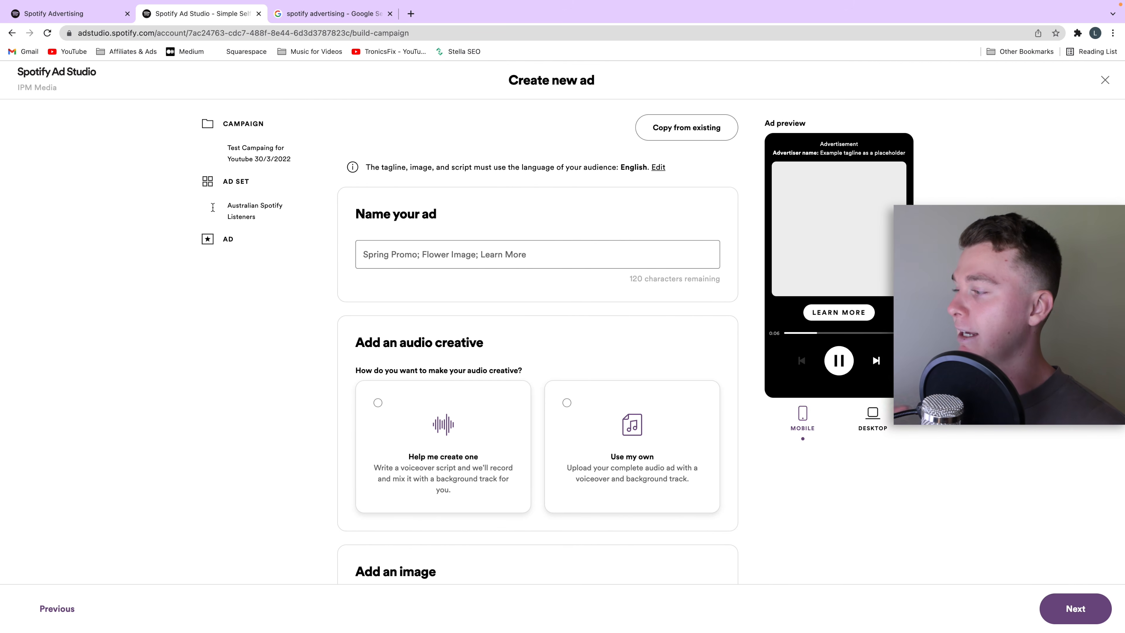
Step: Name the ad "Spotify test Youtube"
{"action": "left_click", "coordinate": [414, 265]}
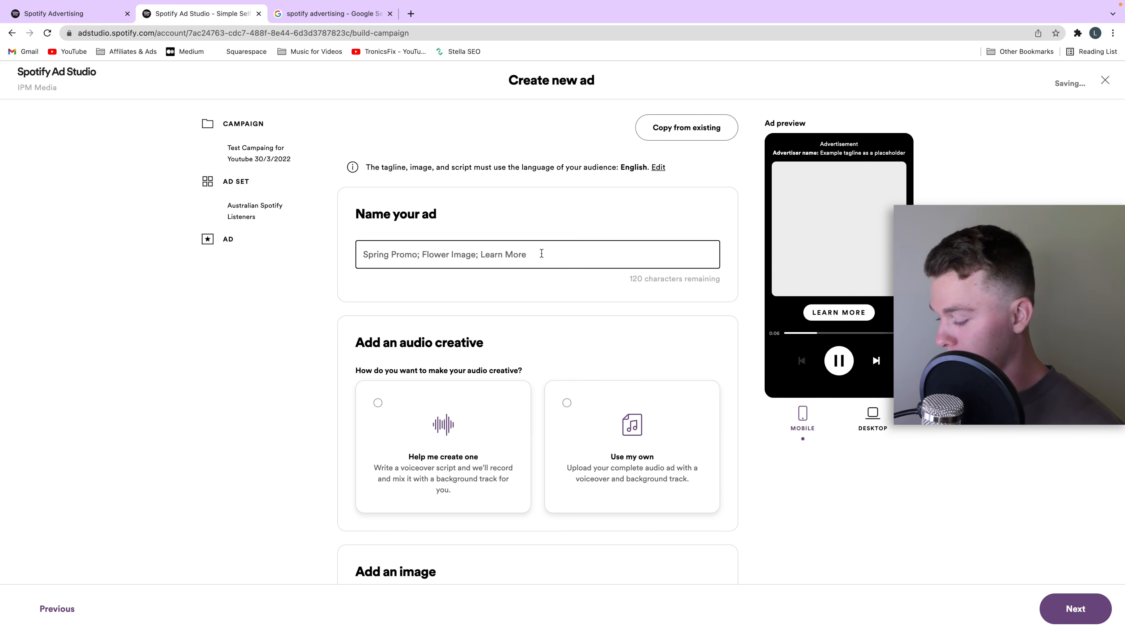
{"action": "type", "text": "Spotify te"}
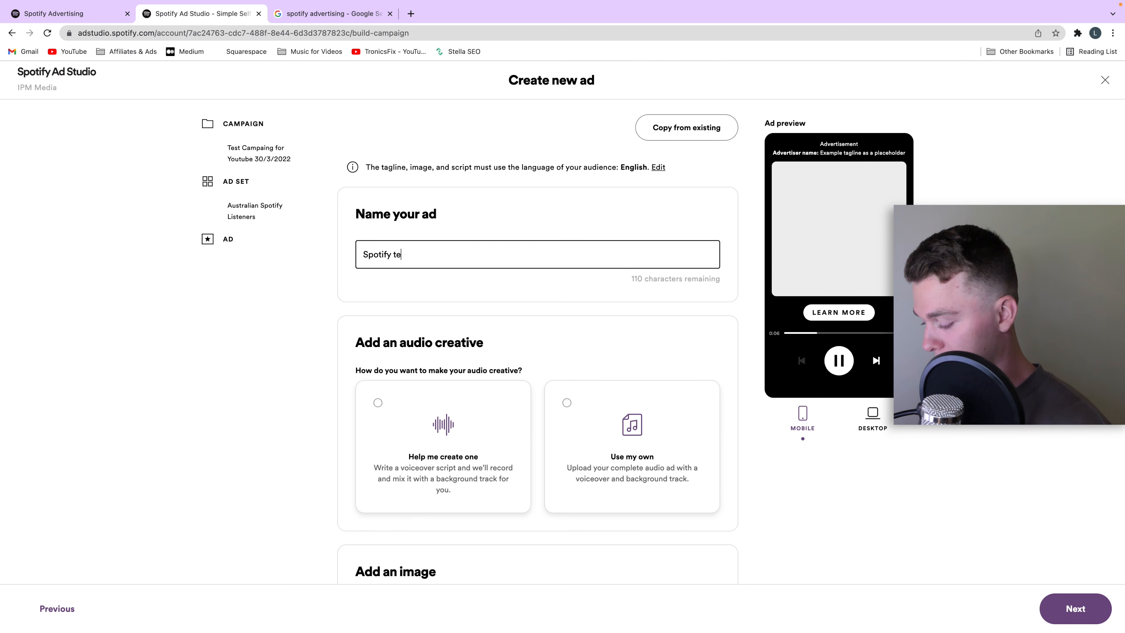
{"action": "type", "text": "st Youtube"}
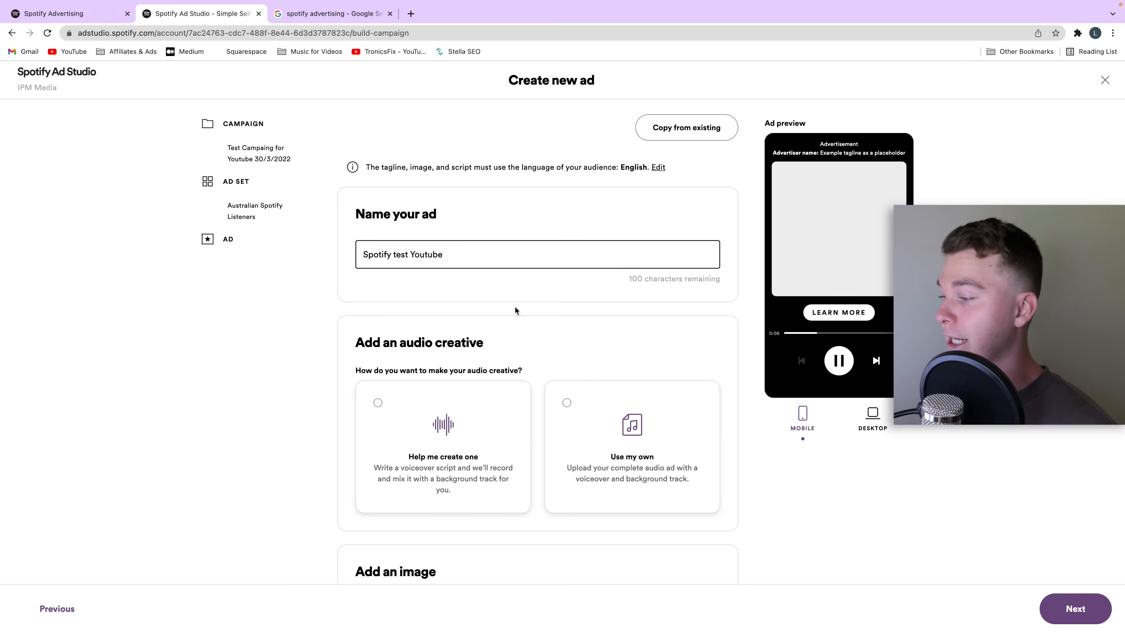
Step: Choose "Use my own" for the audio creative and start an audio file upload
{"action": "scroll", "coordinate": [583, 266], "scroll_direction": "down", "scroll_amount": 3}
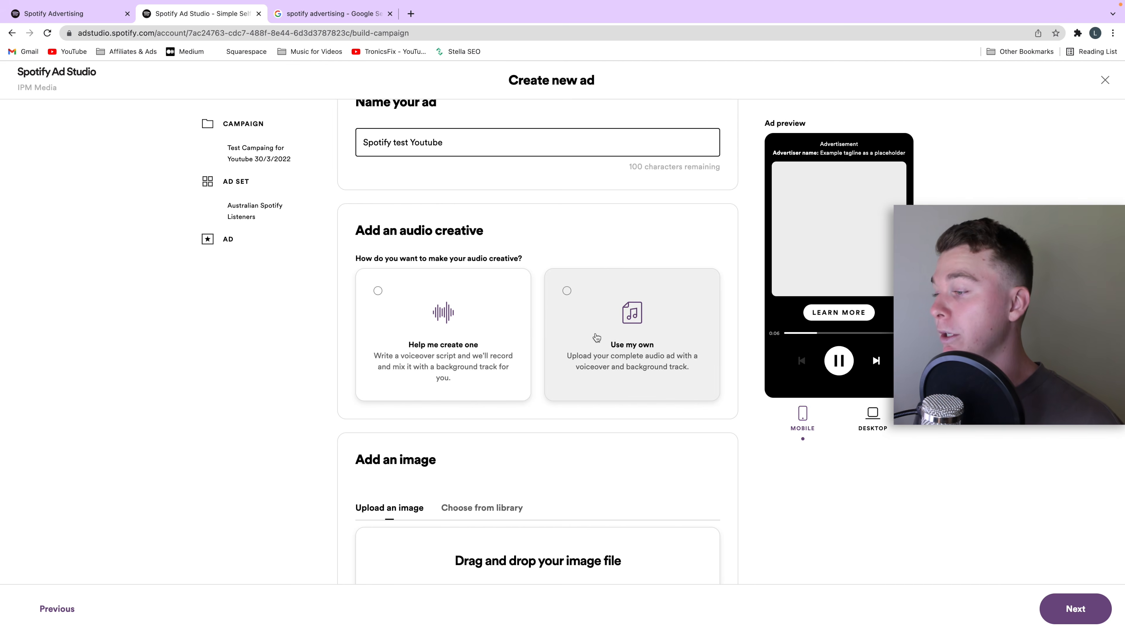
{"action": "left_click", "coordinate": [567, 290]}
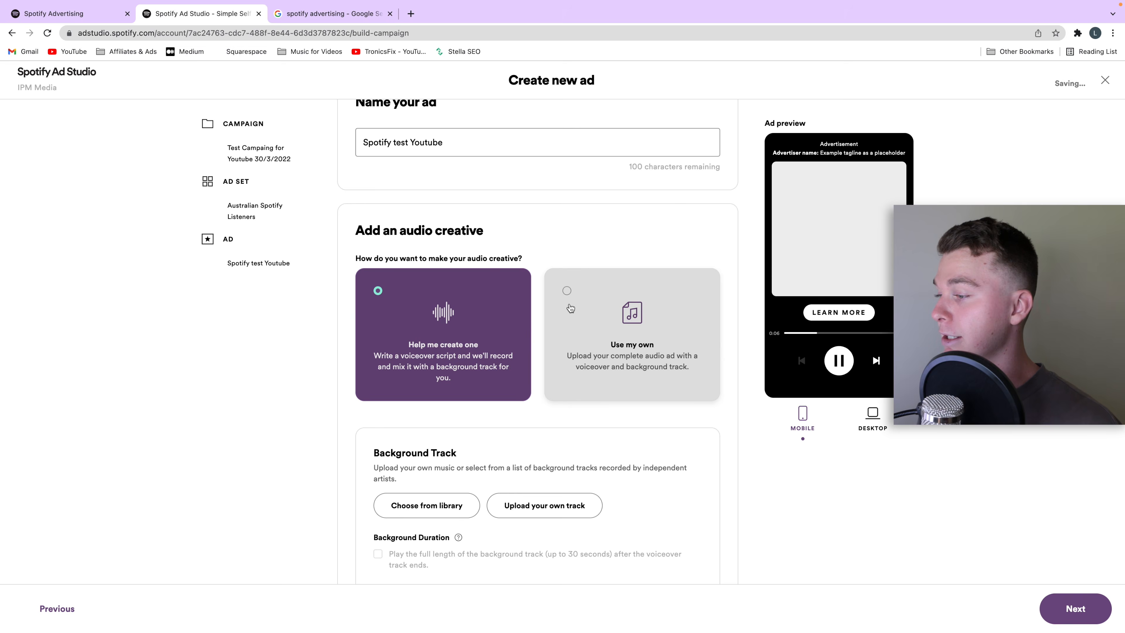
{"action": "left_click", "coordinate": [570, 302]}
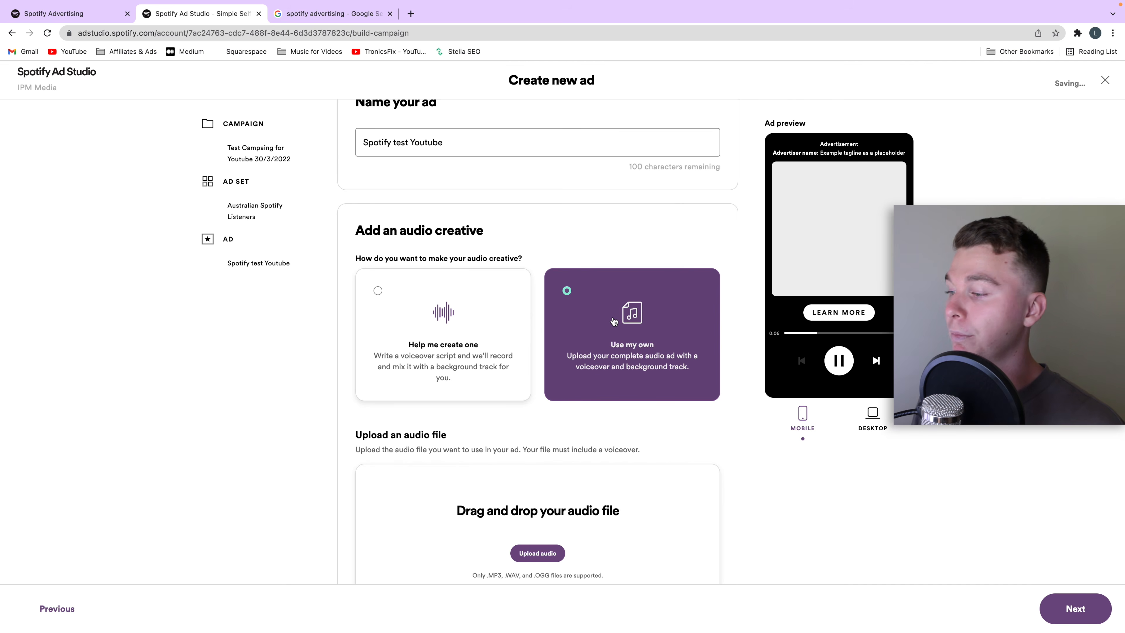
{"action": "scroll", "coordinate": [576, 412], "scroll_direction": "down", "scroll_amount": 2}
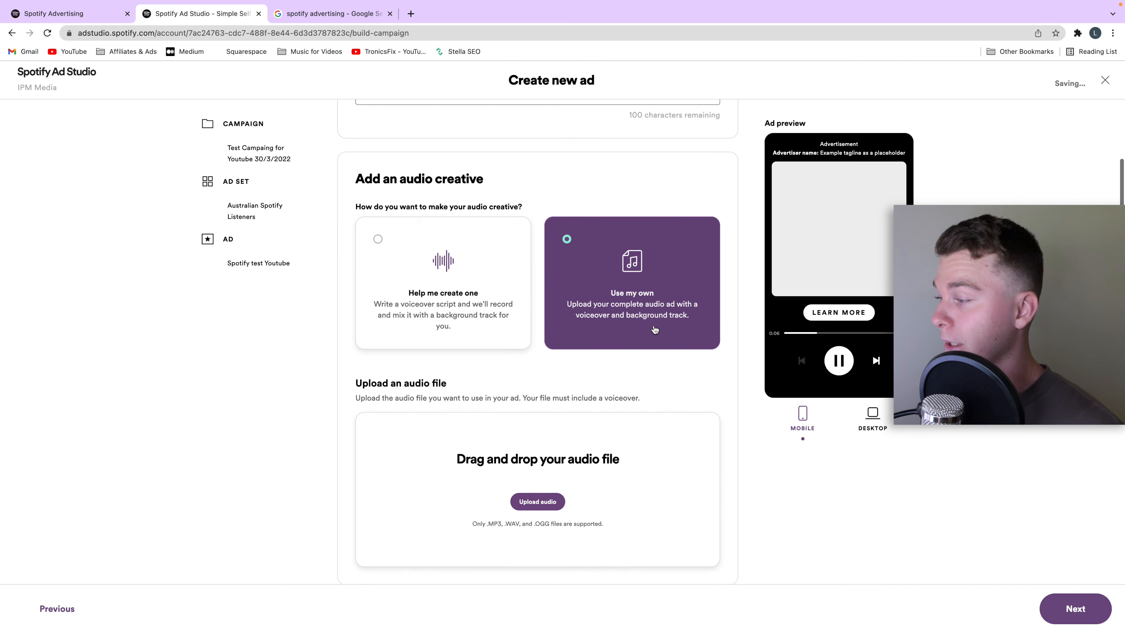
{"action": "left_click", "coordinate": [549, 501]}
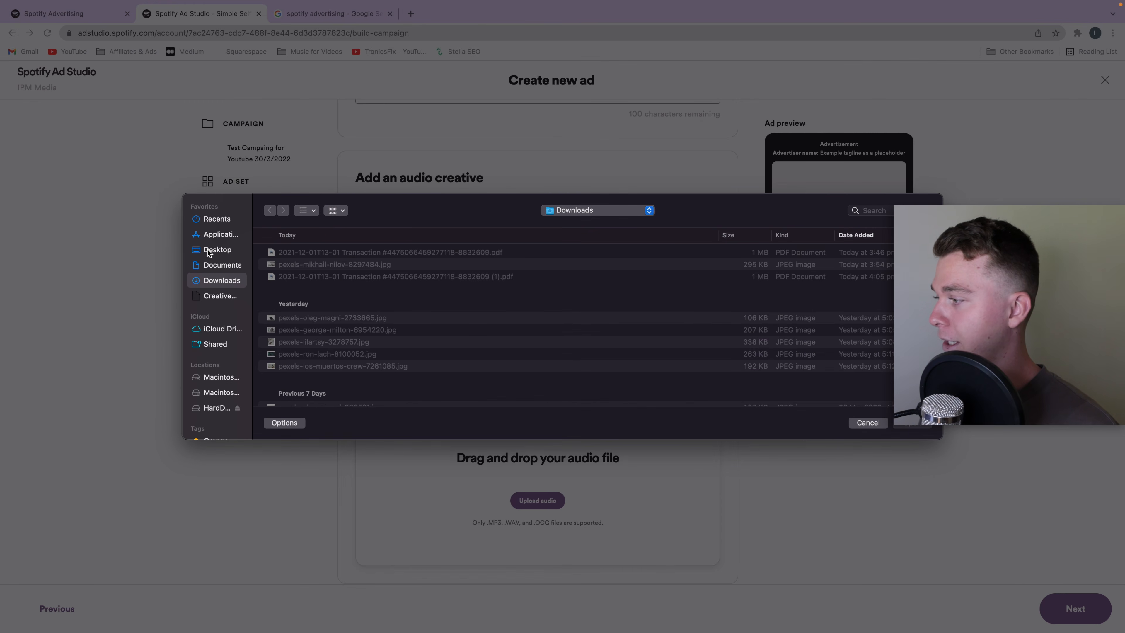
{"action": "left_click", "coordinate": [208, 251]}
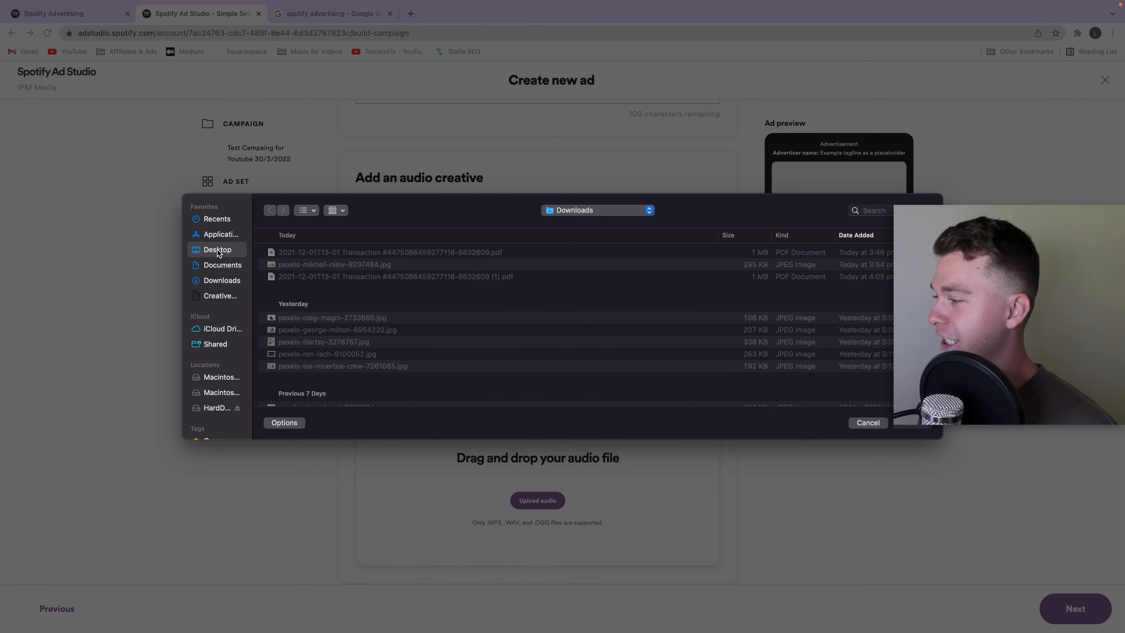
{"action": "scroll", "coordinate": [363, 337], "scroll_direction": "down", "scroll_amount": 5}
{"action": "scroll", "coordinate": [363, 337], "scroll_direction": "up", "scroll_amount": 5}
{"action": "scroll", "coordinate": [414, 294], "scroll_direction": "down", "scroll_amount": 10}
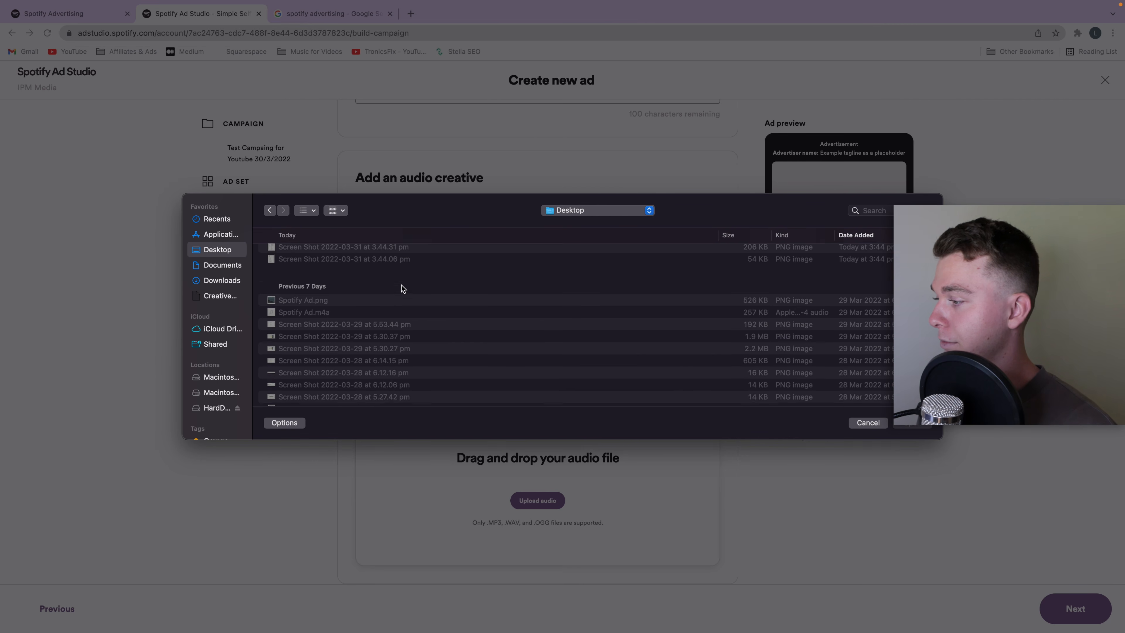
{"action": "scroll", "coordinate": [392, 304], "scroll_direction": "down", "scroll_amount": 10}
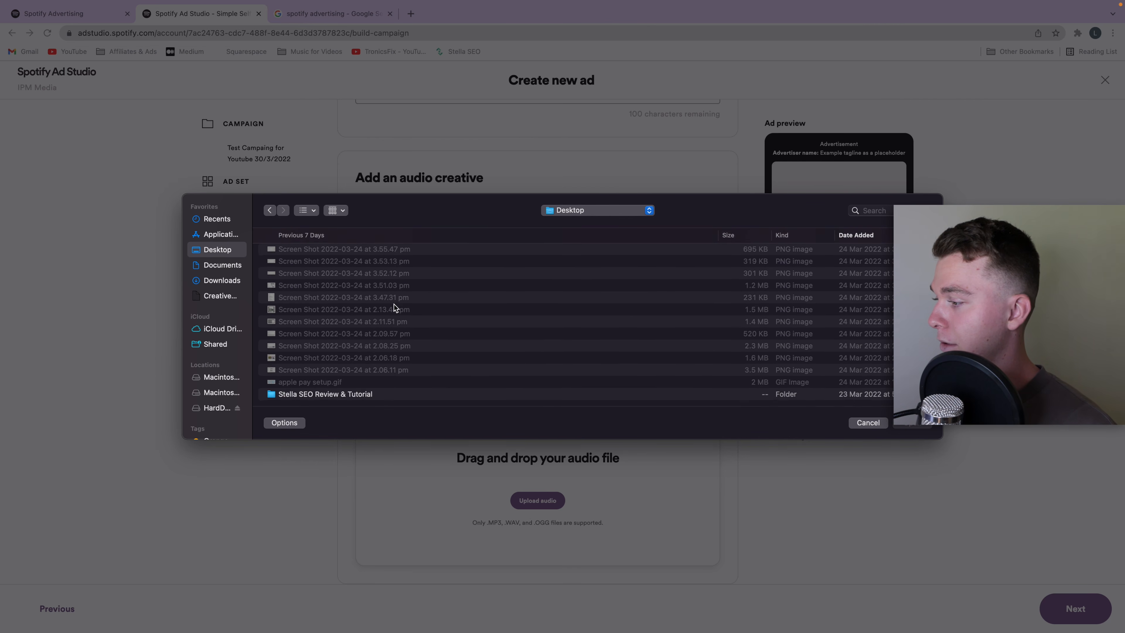
Step: Upload Spotify-Ad.mp3 from the Downloads folder as the ad's audio file
{"action": "left_click", "coordinate": [235, 284]}
{"action": "scroll", "coordinate": [345, 291], "scroll_direction": "down", "scroll_amount": 5}
{"action": "left_click", "coordinate": [357, 317]}
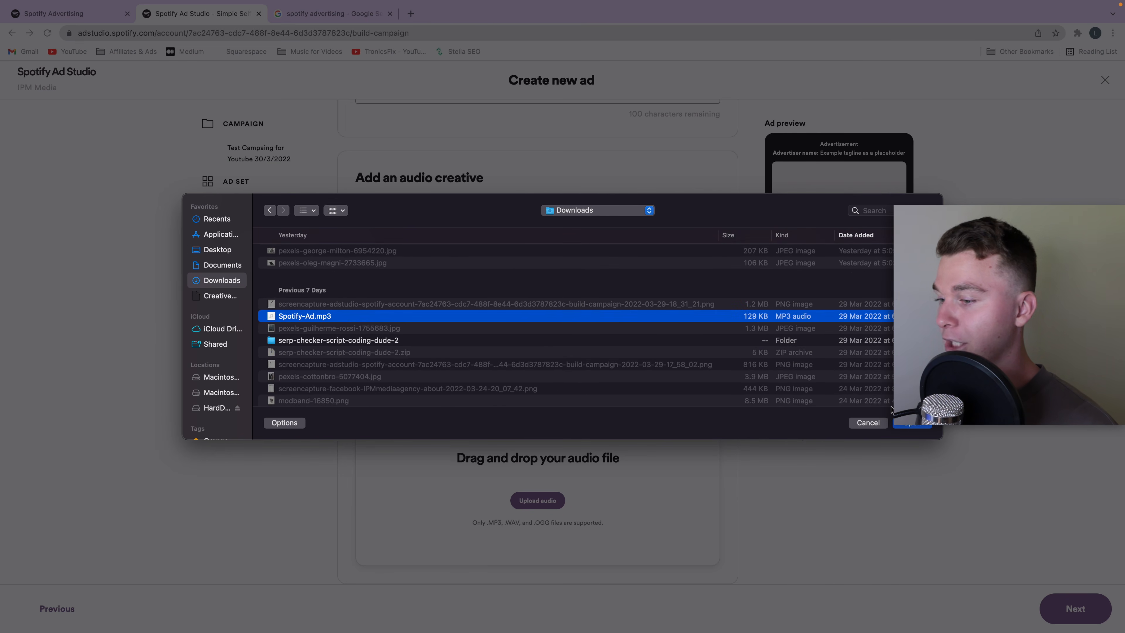
{"action": "left_click", "coordinate": [912, 425]}
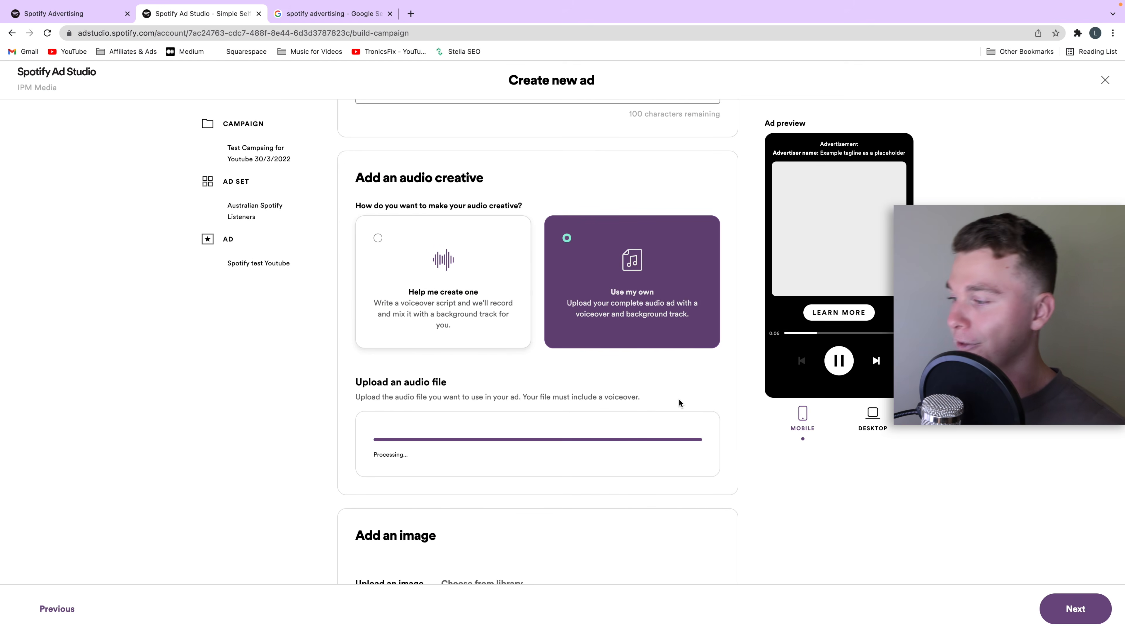
Step: Upload Spotify Ad.png from the Desktop folder as the ad's image, previewing the file before choosing it
{"action": "scroll", "coordinate": [678, 399], "scroll_direction": "down", "scroll_amount": 2}
{"action": "scroll", "coordinate": [490, 381], "scroll_direction": "down", "scroll_amount": 3}
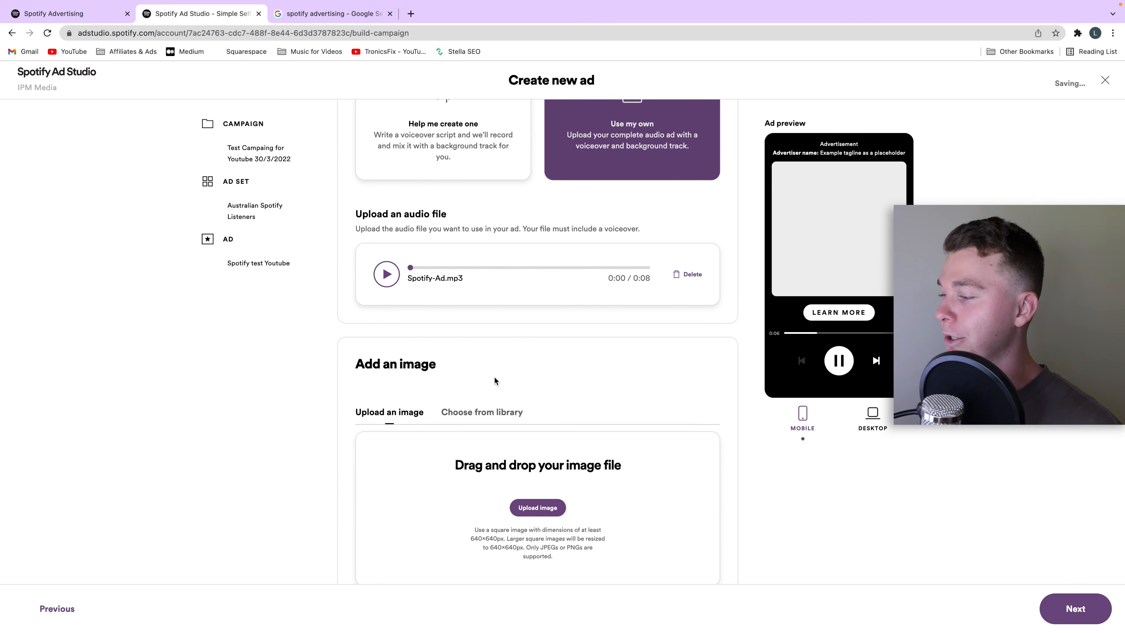
{"action": "scroll", "coordinate": [487, 375], "scroll_direction": "down", "scroll_amount": 2}
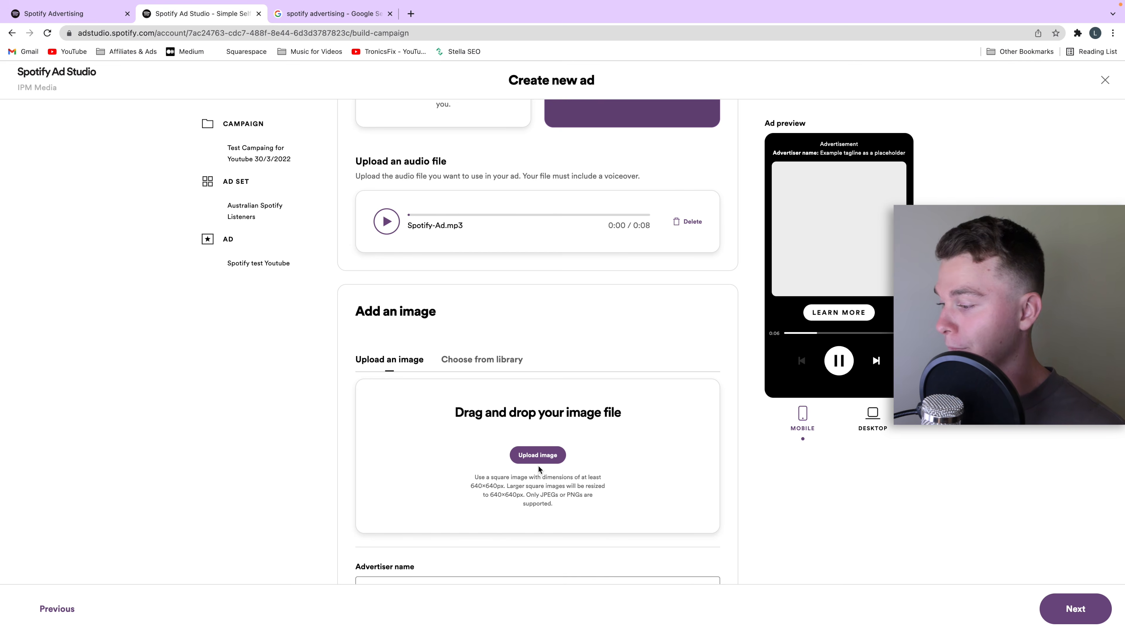
{"action": "left_click", "coordinate": [535, 453]}
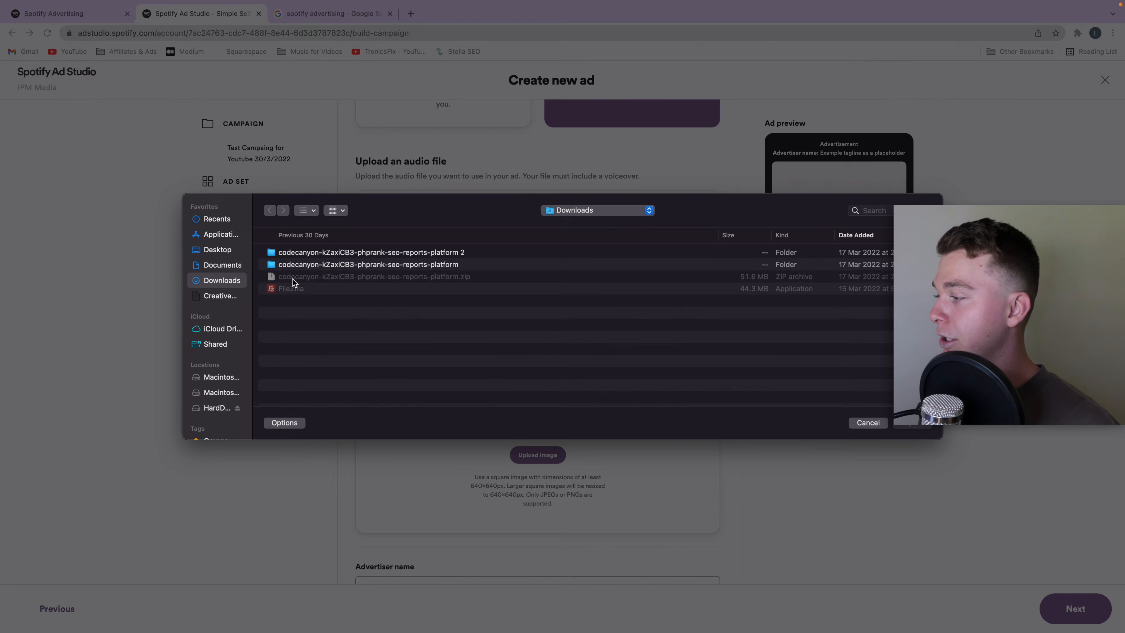
{"action": "left_click", "coordinate": [217, 249]}
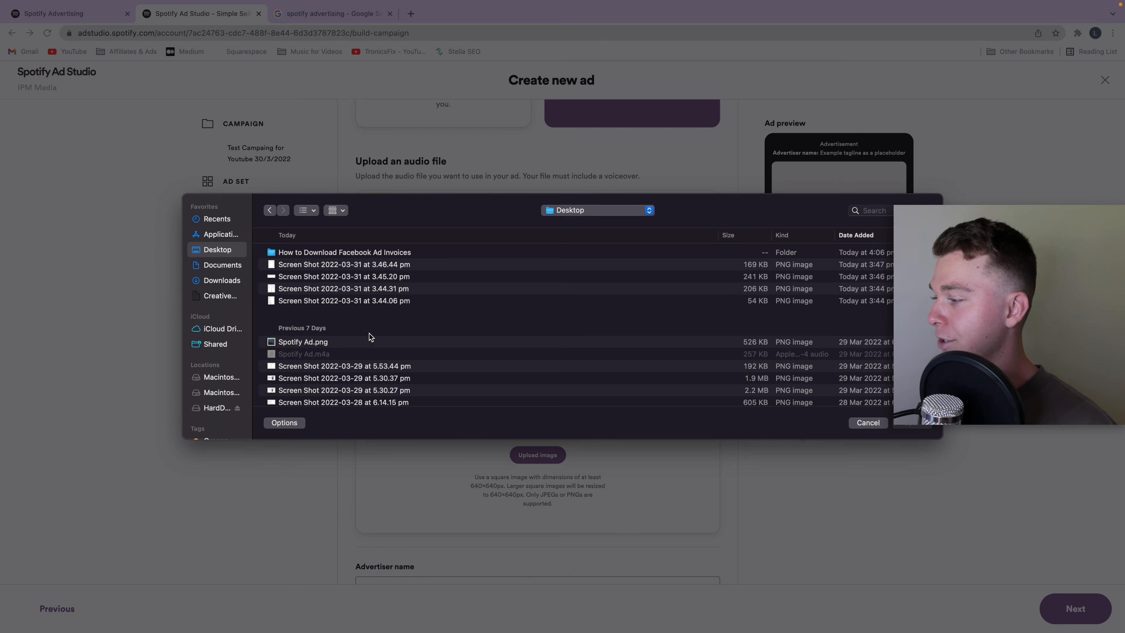
{"action": "left_click", "coordinate": [359, 341]}
{"action": "key", "text": "space"}
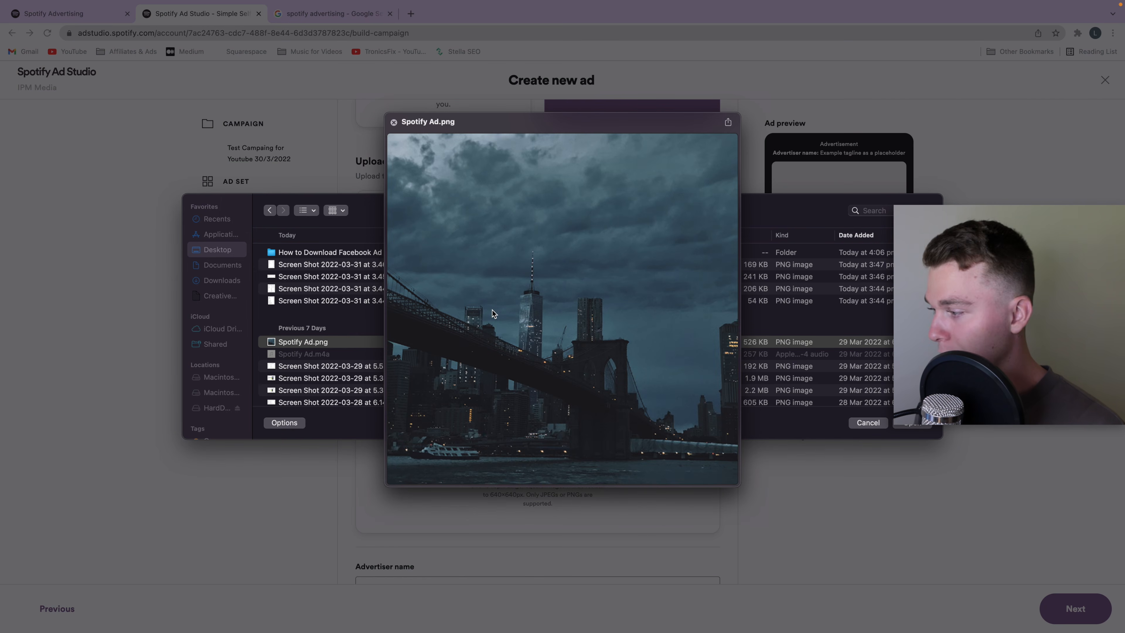
{"action": "key", "text": "space"}
{"action": "key", "text": "Return"}
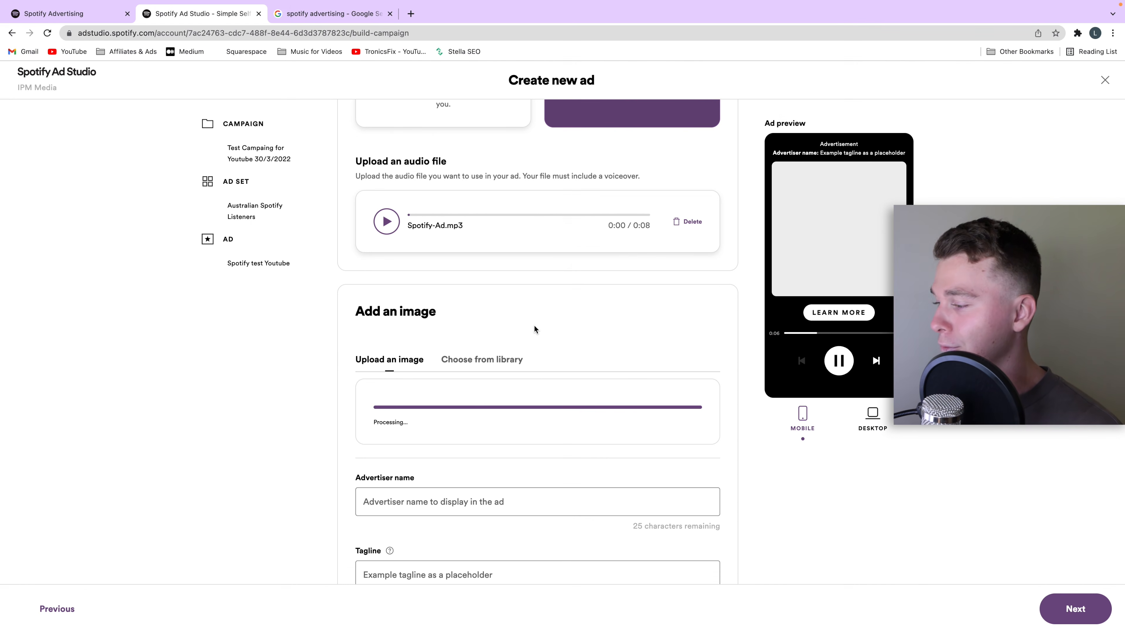
Step: Set the advertiser name to "IPM Media" and the tagline to "Kick Start your Marketing"
{"action": "scroll", "coordinate": [558, 327], "scroll_direction": "down", "scroll_amount": 5}
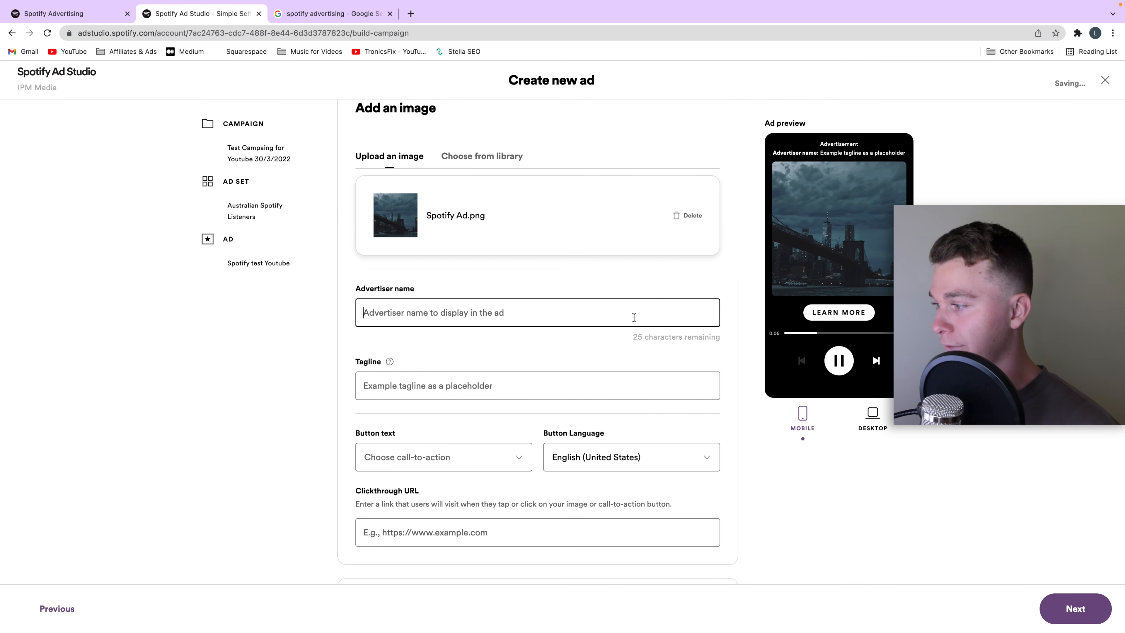
{"action": "type", "text": "IPM Media"}
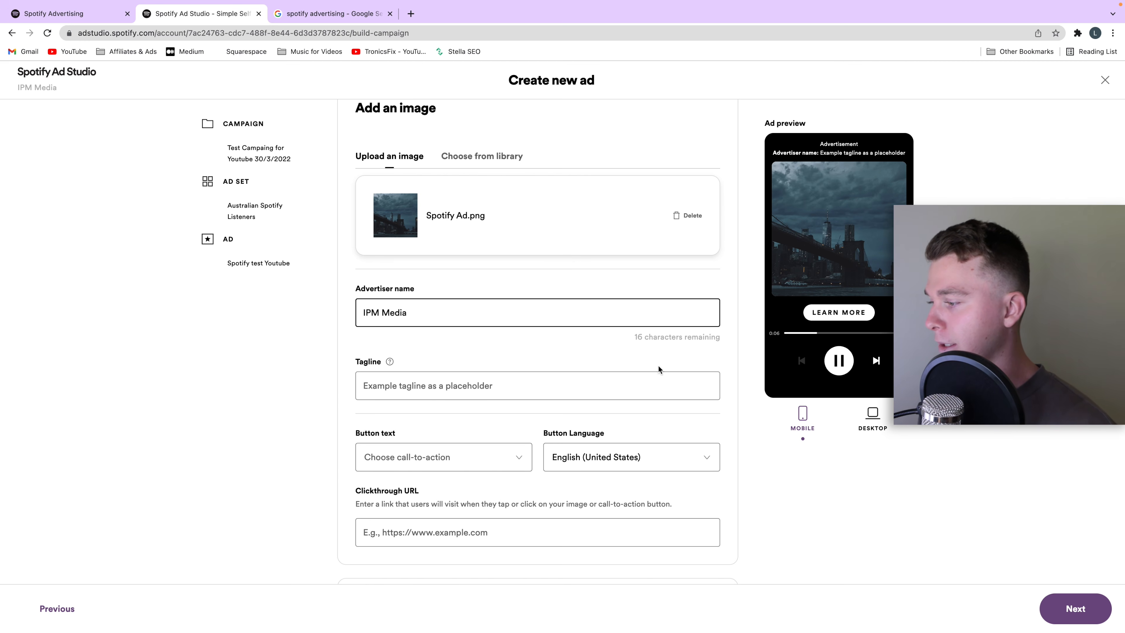
{"action": "left_click", "coordinate": [610, 389]}
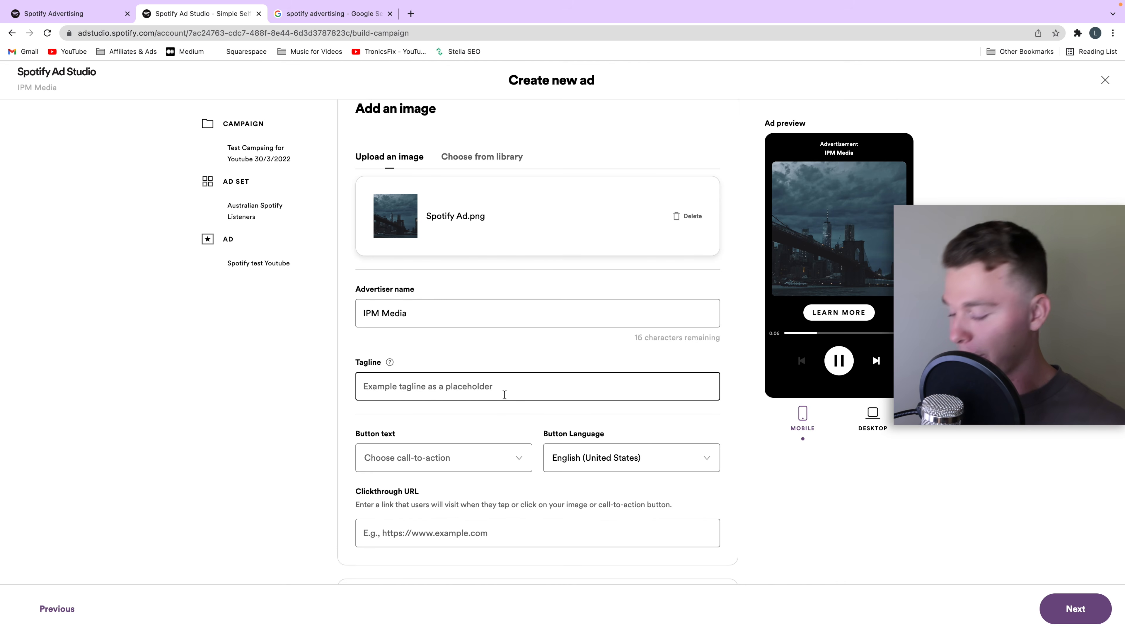
{"action": "type", "text": "Kick Start"}
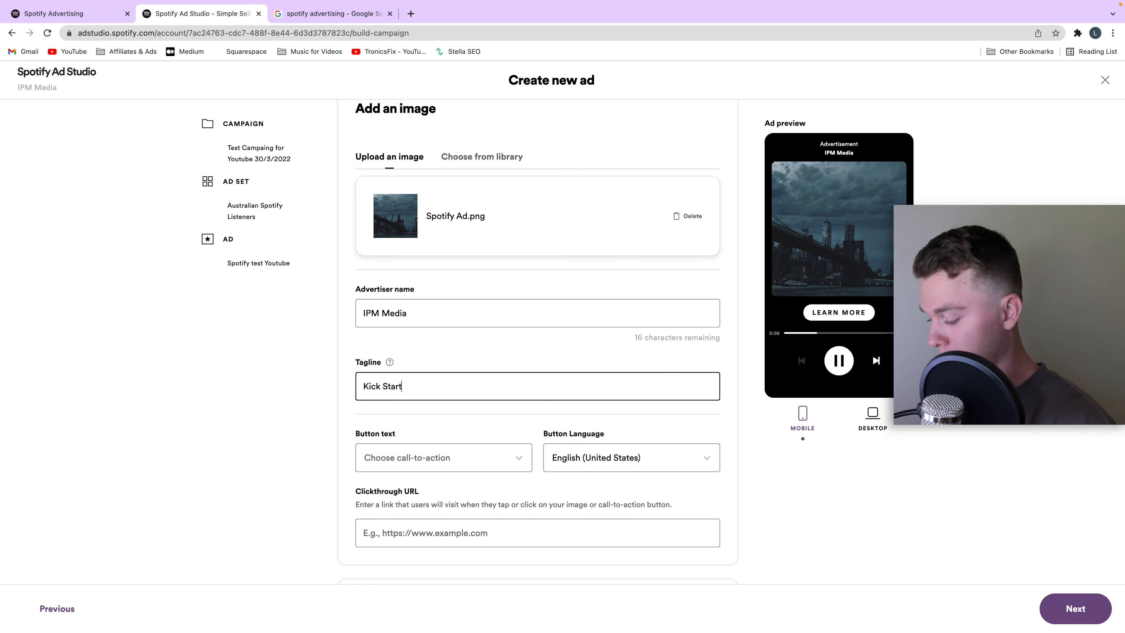
{"action": "type", "text": " yout"}
{"action": "key", "text": "BackSpace"}
{"action": "type", "text": "r"}
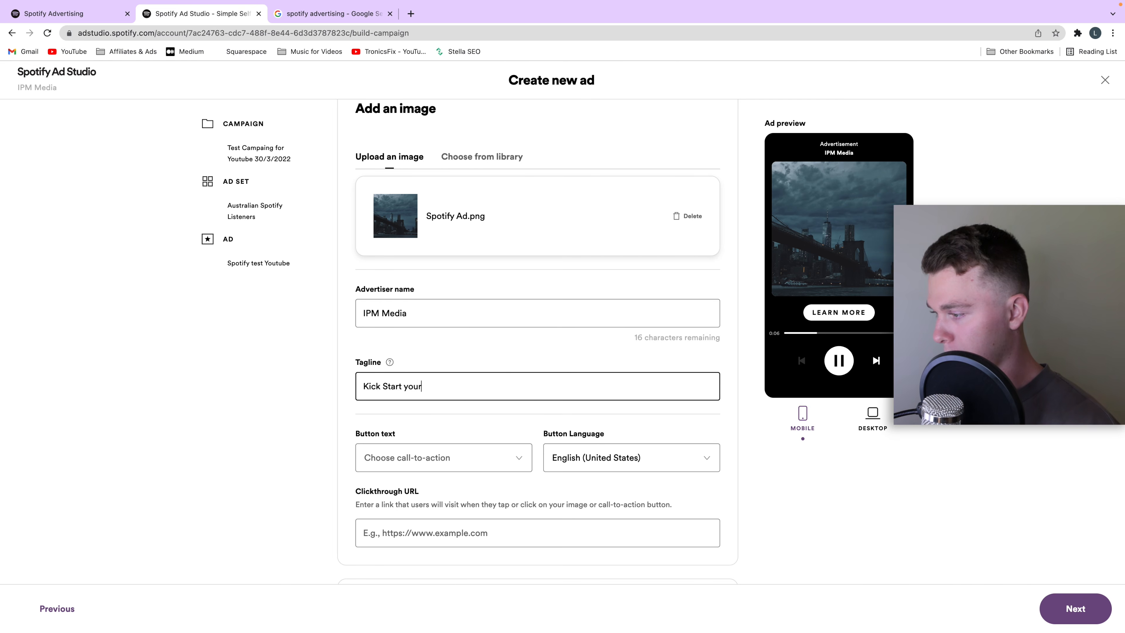
{"action": "type", "text": " marketing"}
{"action": "left_click", "coordinate": [433, 386]}
{"action": "key", "text": "BackSpace"}
{"action": "type", "text": "M"}
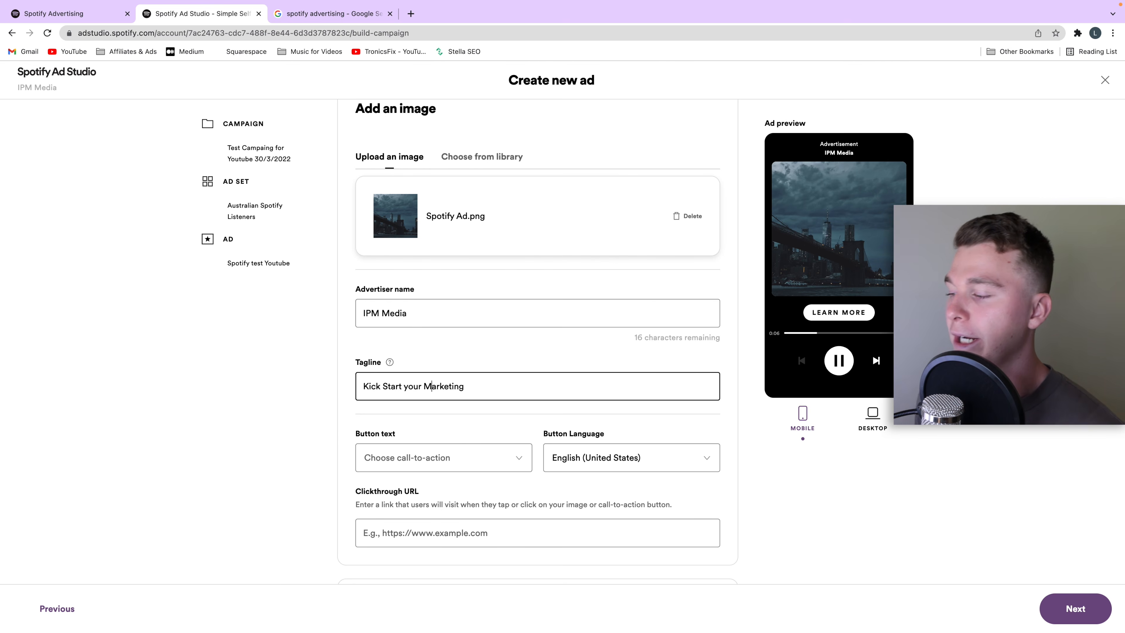
{"action": "left_click", "coordinate": [752, 465]}
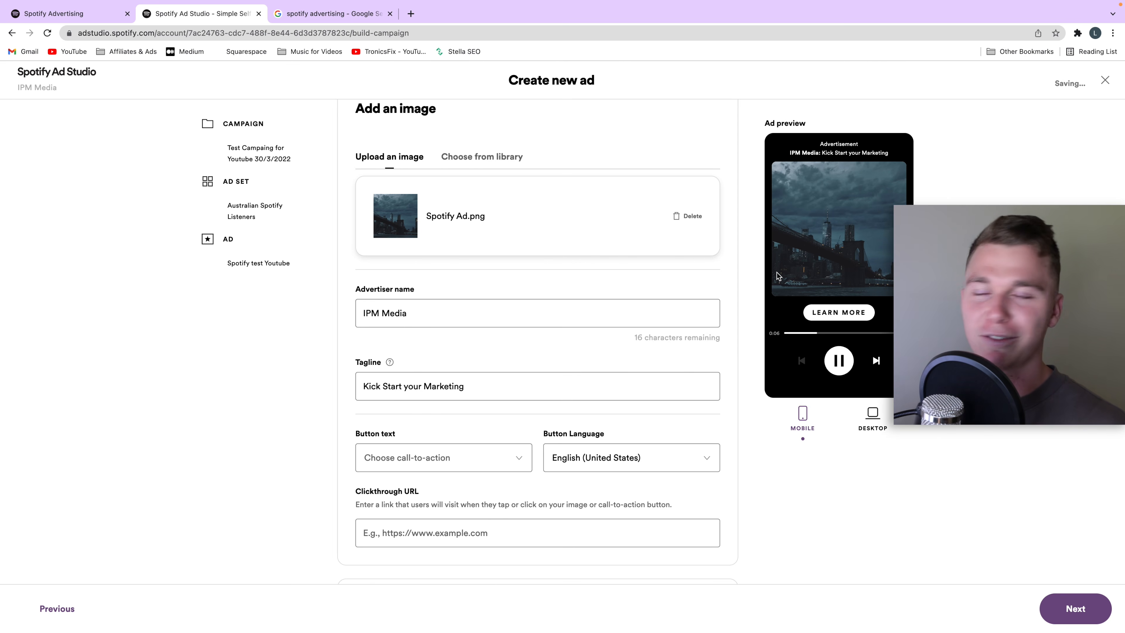
Step: Choose "Learn more" as the ad's call-to-action button text
{"action": "left_click", "coordinate": [439, 462]}
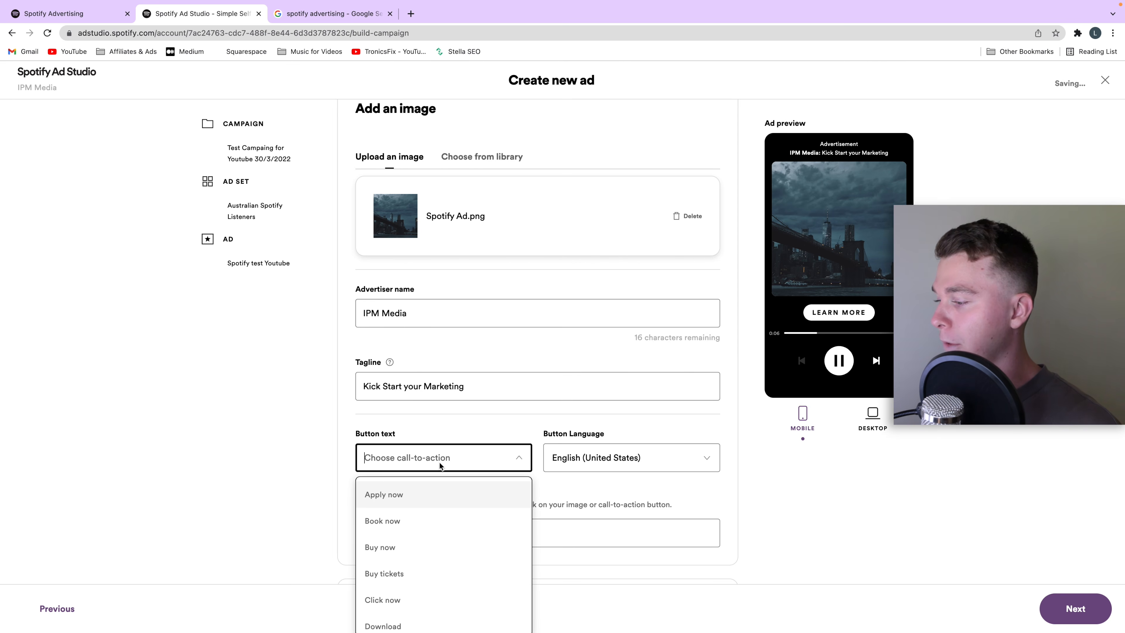
{"action": "scroll", "coordinate": [626, 458], "scroll_direction": "down", "scroll_amount": 2}
{"action": "left_click", "coordinate": [454, 405]}
{"action": "scroll", "coordinate": [451, 436], "scroll_direction": "down", "scroll_amount": 3}
{"action": "scroll", "coordinate": [463, 438], "scroll_direction": "up", "scroll_amount": 3}
{"action": "scroll", "coordinate": [454, 453], "scroll_direction": "down", "scroll_amount": 1}
{"action": "scroll", "coordinate": [454, 453], "scroll_direction": "down", "scroll_amount": 3}
{"action": "scroll", "coordinate": [493, 482], "scroll_direction": "down", "scroll_amount": 1}
{"action": "scroll", "coordinate": [478, 476], "scroll_direction": "up", "scroll_amount": 2}
{"action": "scroll", "coordinate": [461, 492], "scroll_direction": "down", "scroll_amount": 3}
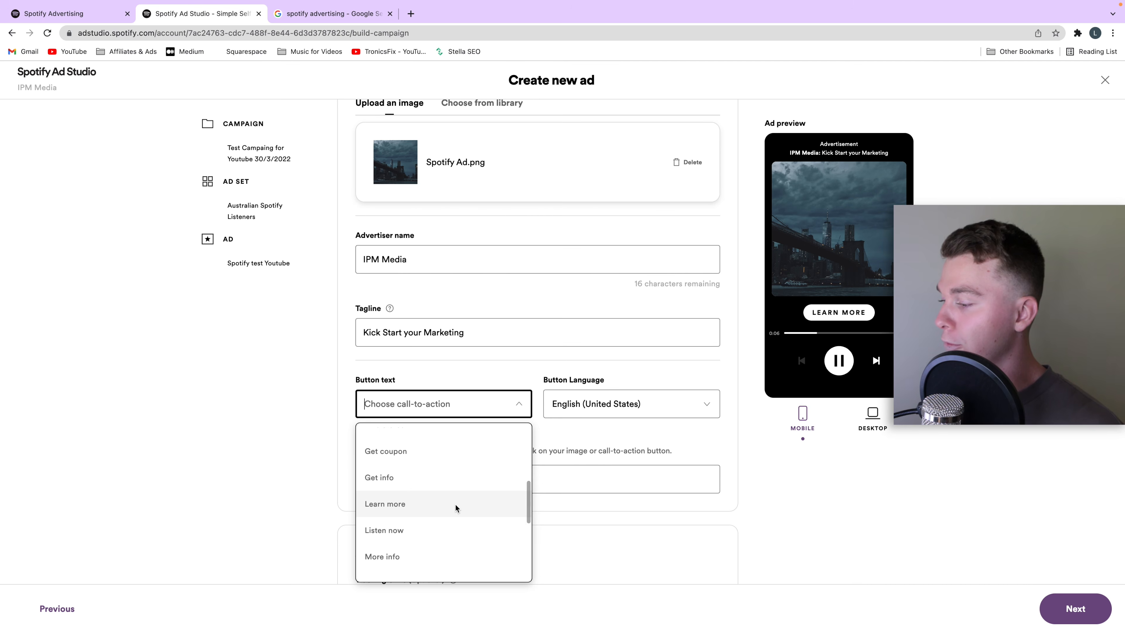
{"action": "left_click", "coordinate": [480, 497]}
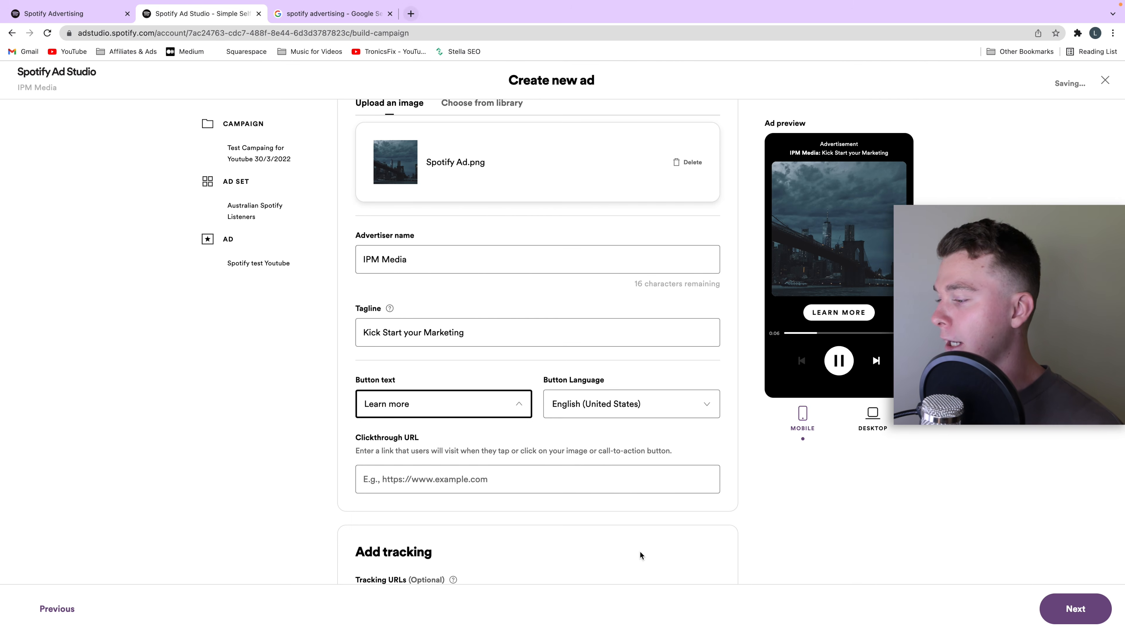
{"action": "left_click", "coordinate": [411, 14]}
{"action": "type", "text": "ipm"}
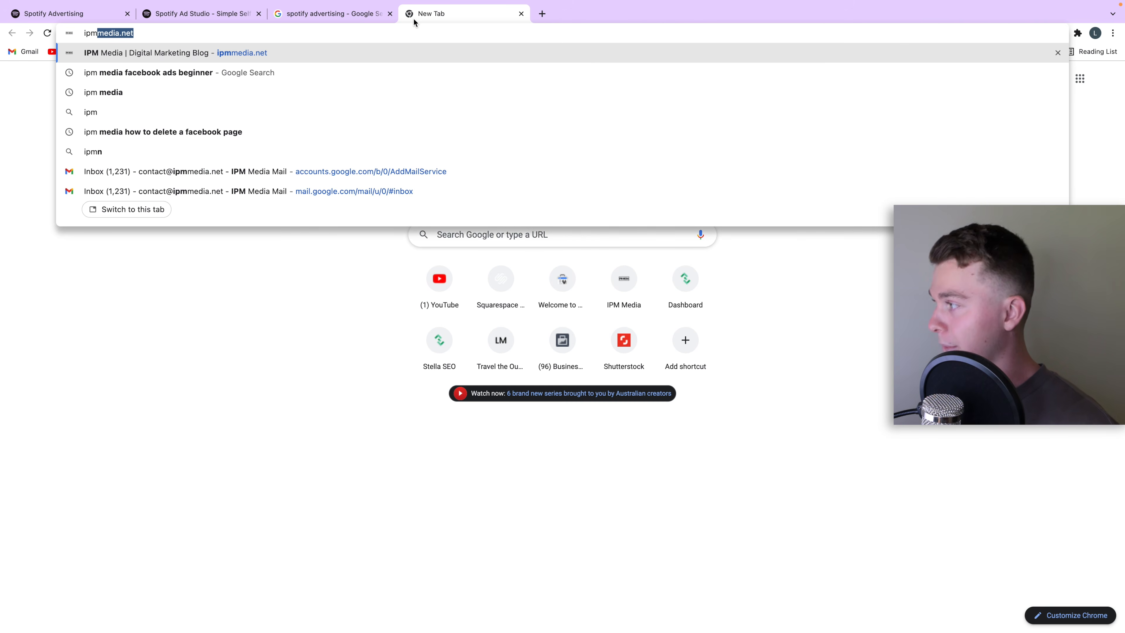
{"action": "type", "text": "media.net"}
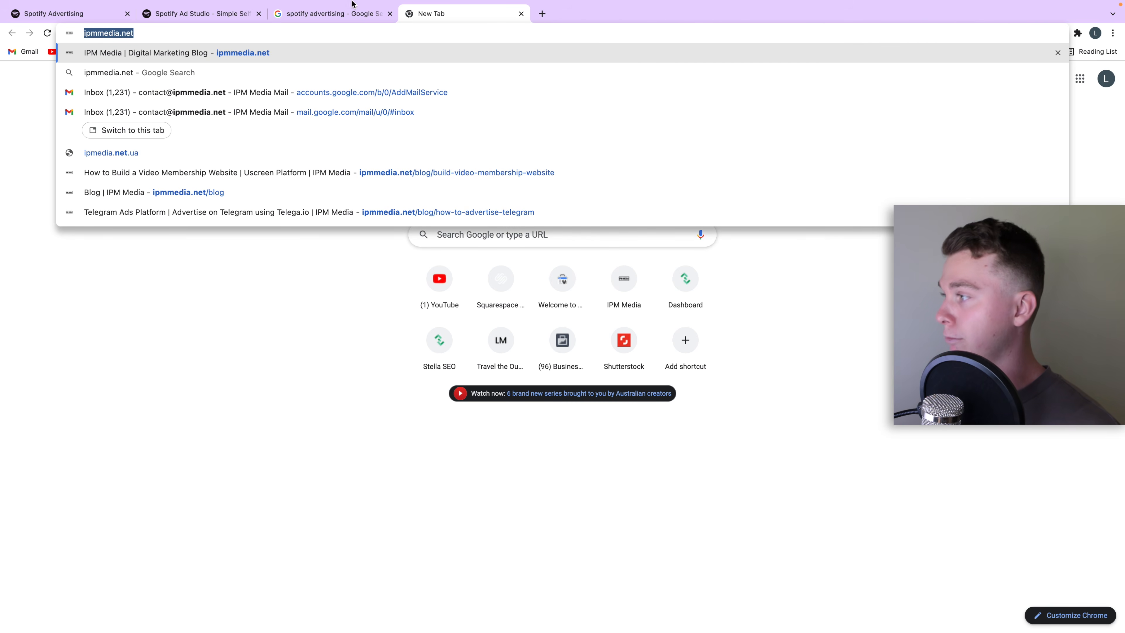
{"action": "left_click", "coordinate": [182, 17]}
{"action": "left_click", "coordinate": [439, 469]}
{"action": "type", "text": "https://www.ipmmedia.net/"}
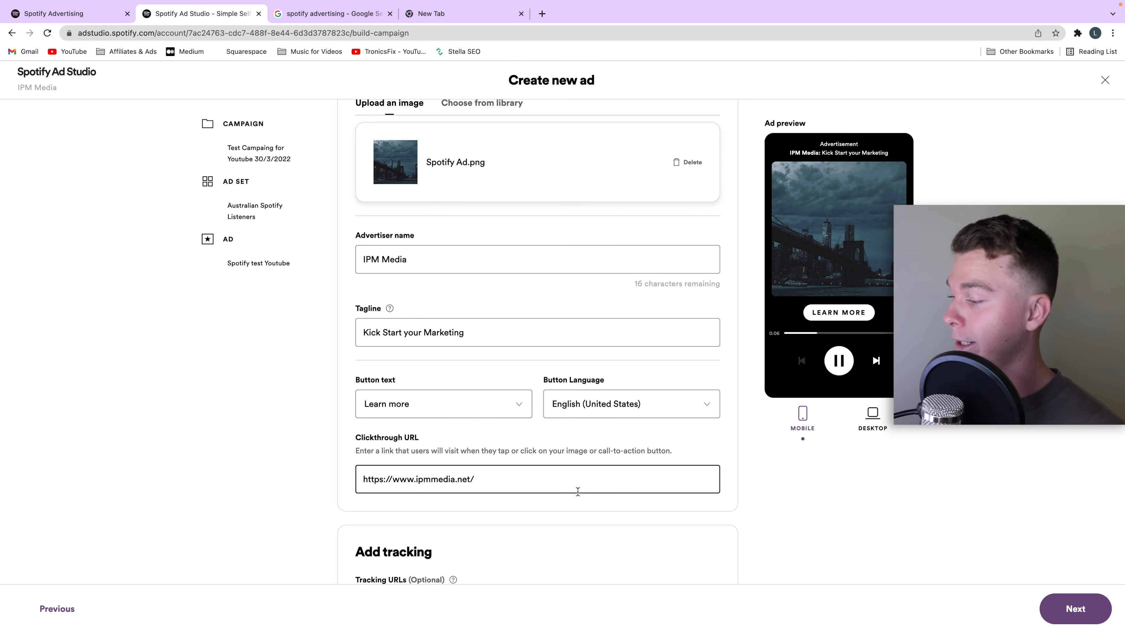
{"action": "left_click", "coordinate": [467, 436]}
Step: Preview the ad in desktop and mobile formats, and review the tracking URL setting and the uploaded audio and image
{"action": "scroll", "coordinate": [435, 347], "scroll_direction": "down", "scroll_amount": 2}
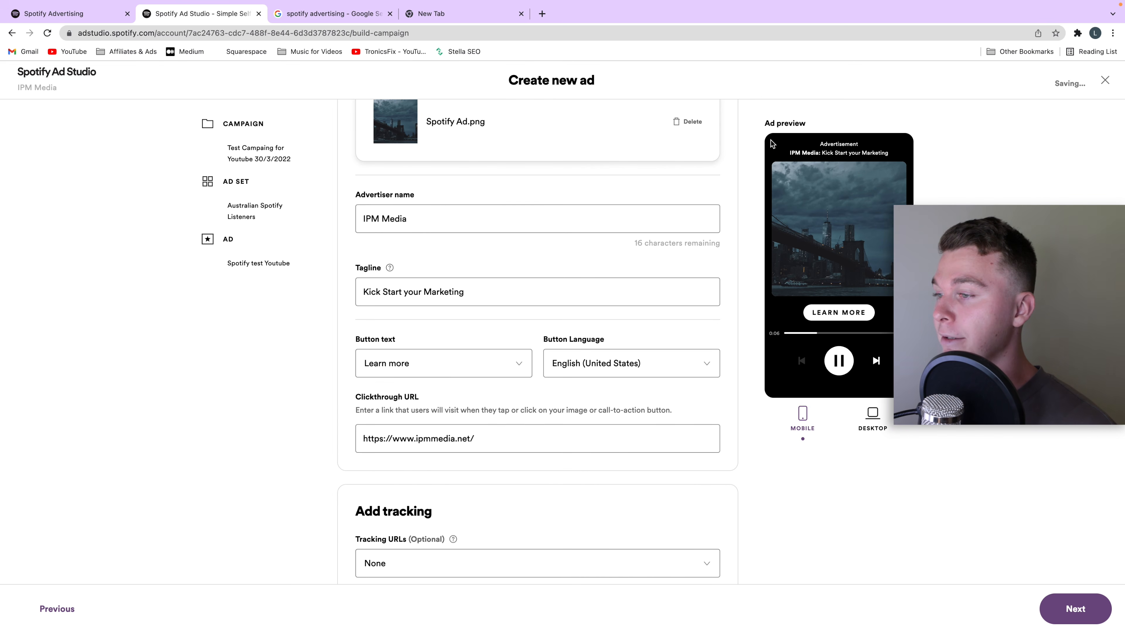
{"action": "left_click", "coordinate": [860, 428]}
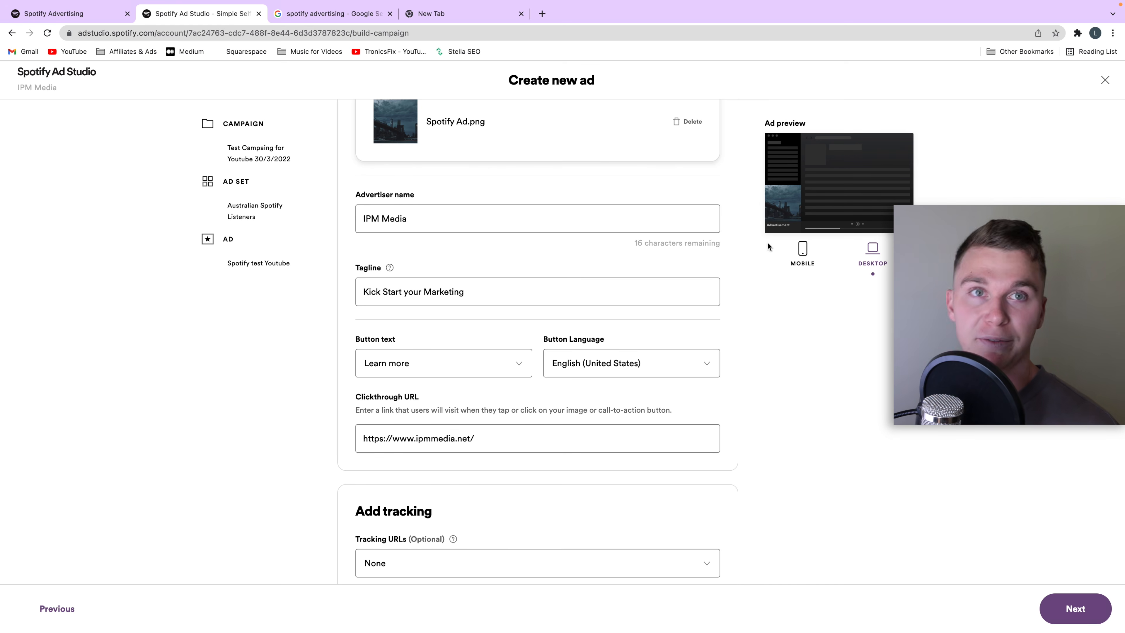
{"action": "scroll", "coordinate": [765, 295], "scroll_direction": "down", "scroll_amount": 1}
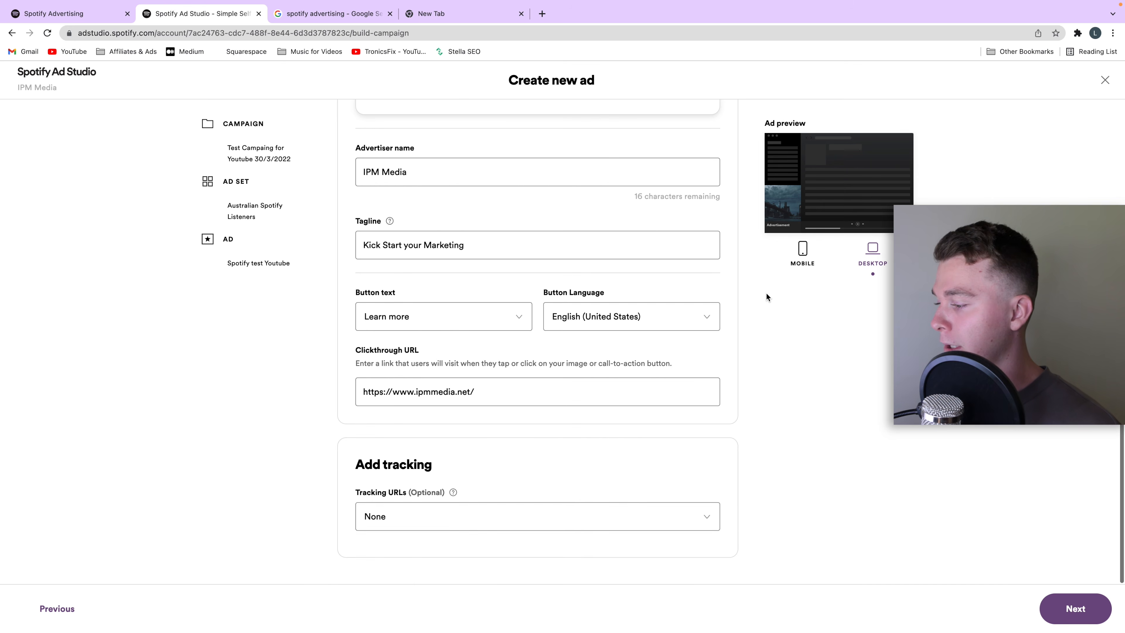
{"action": "left_click", "coordinate": [584, 511]}
{"action": "left_click", "coordinate": [753, 425]}
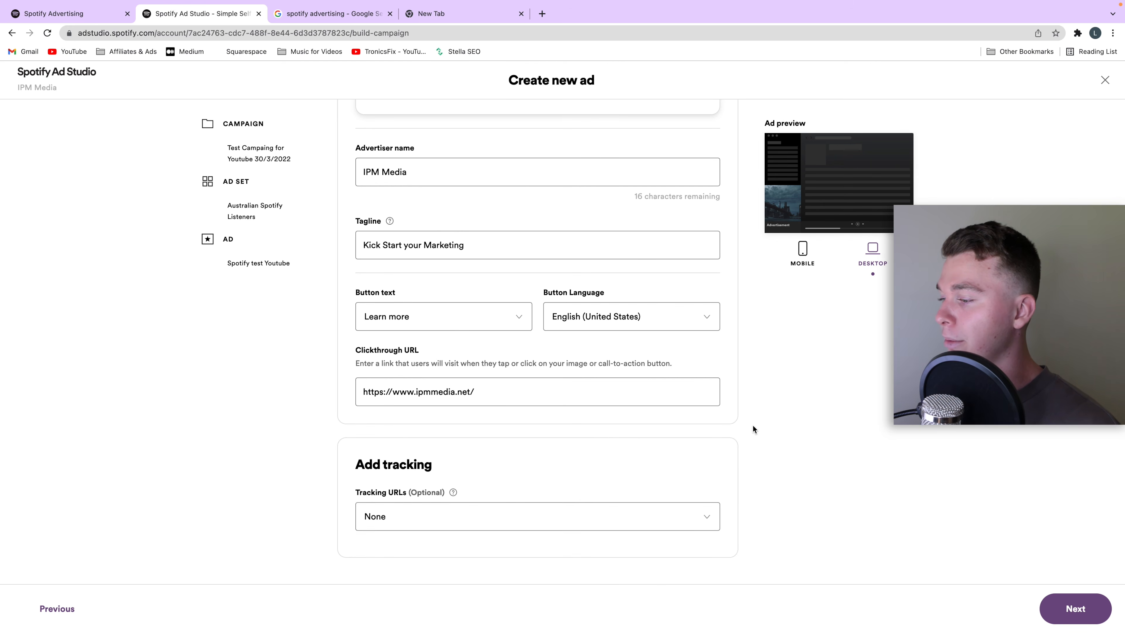
{"action": "scroll", "coordinate": [762, 421], "scroll_direction": "up", "scroll_amount": 8}
{"action": "left_click", "coordinate": [803, 249]}
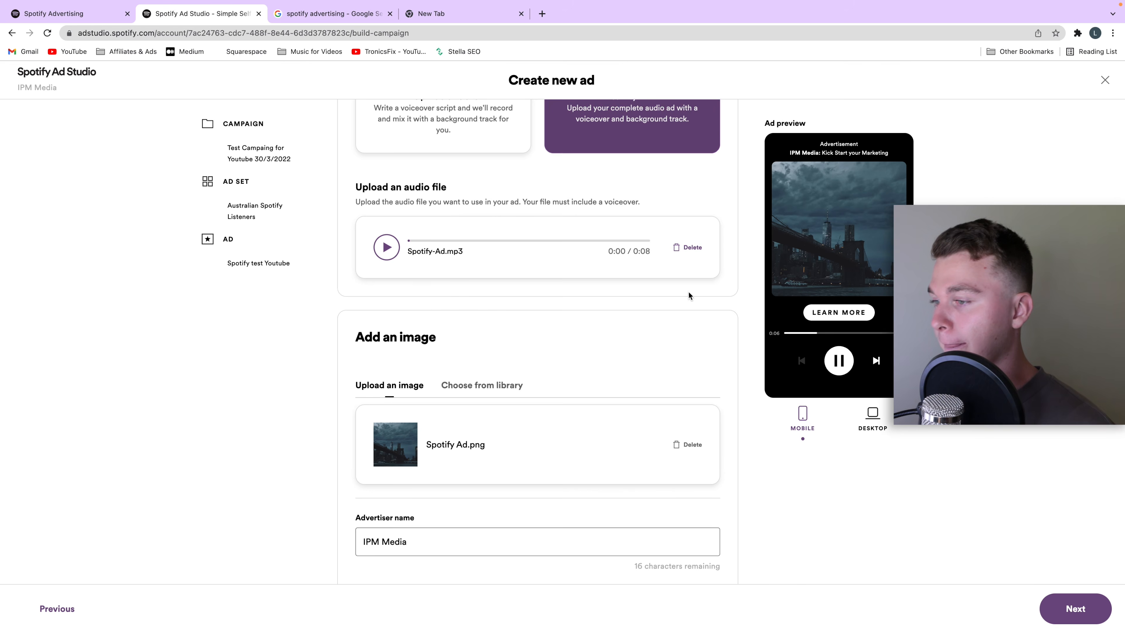
{"action": "scroll", "coordinate": [708, 291], "scroll_direction": "up", "scroll_amount": 3}
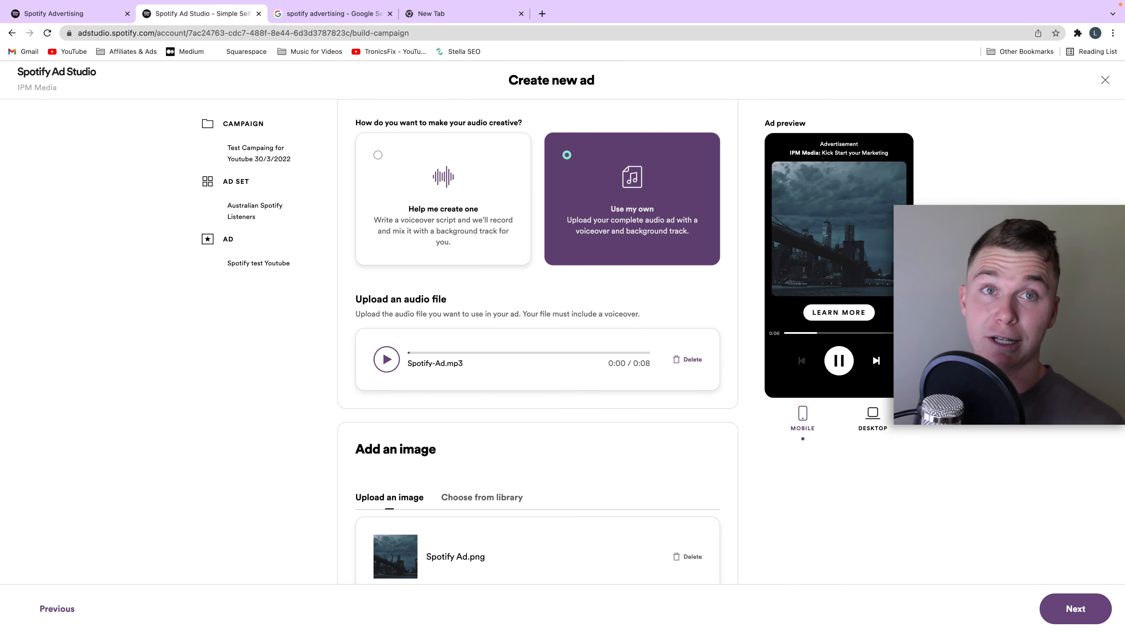
{"action": "scroll", "coordinate": [537, 345], "scroll_direction": "down", "scroll_amount": 3}
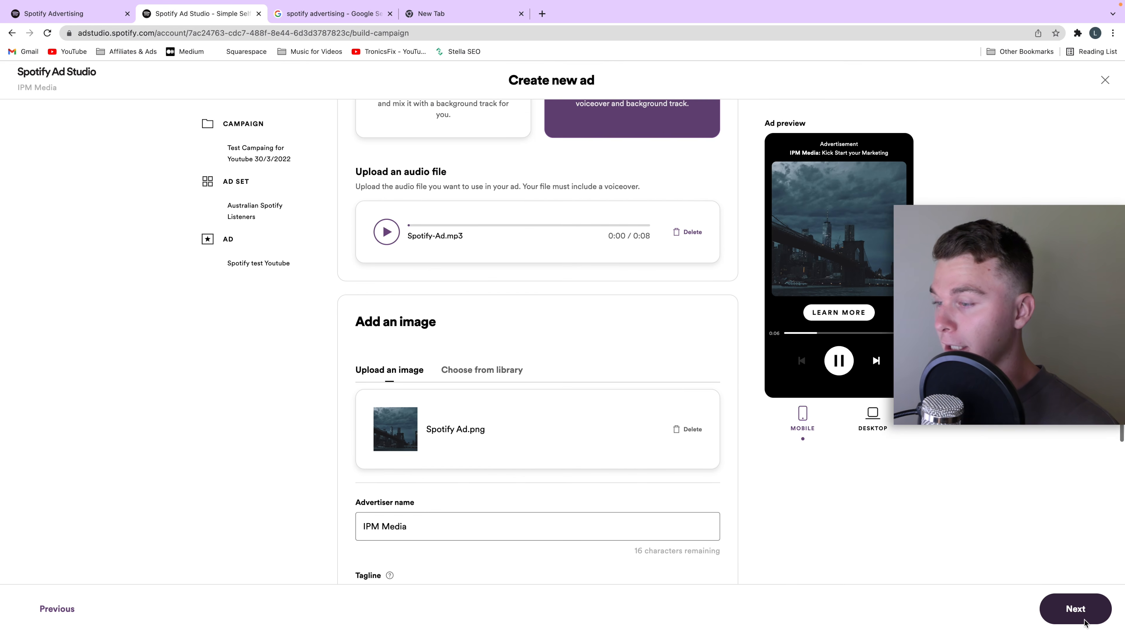